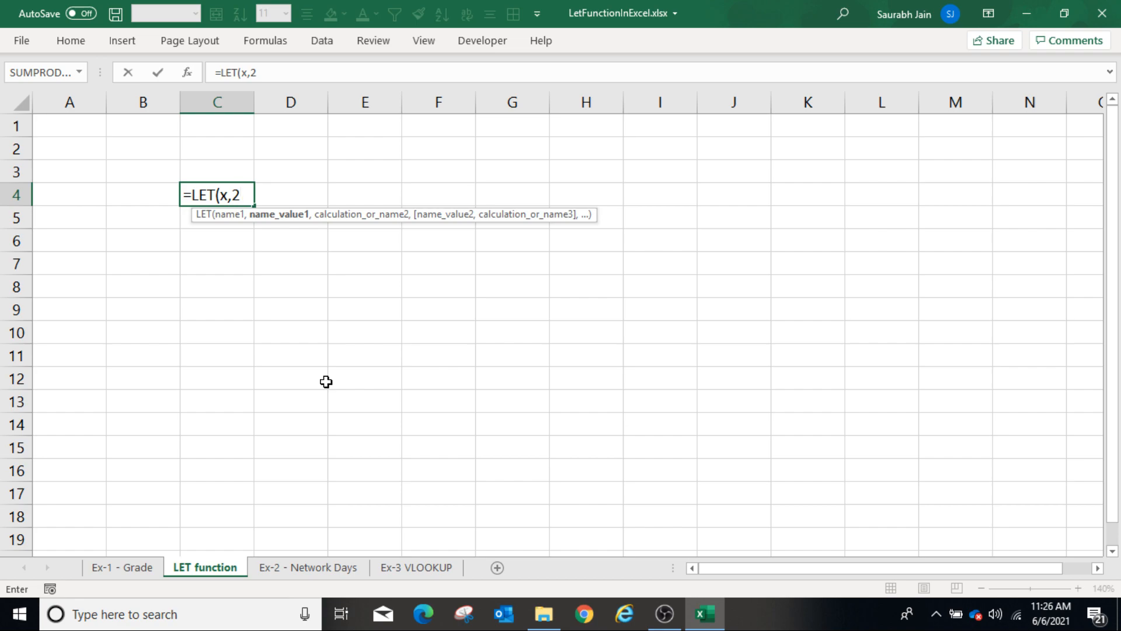
Complete the LET formula in cell C4 as =LET(x,2,x*3)
type(",")
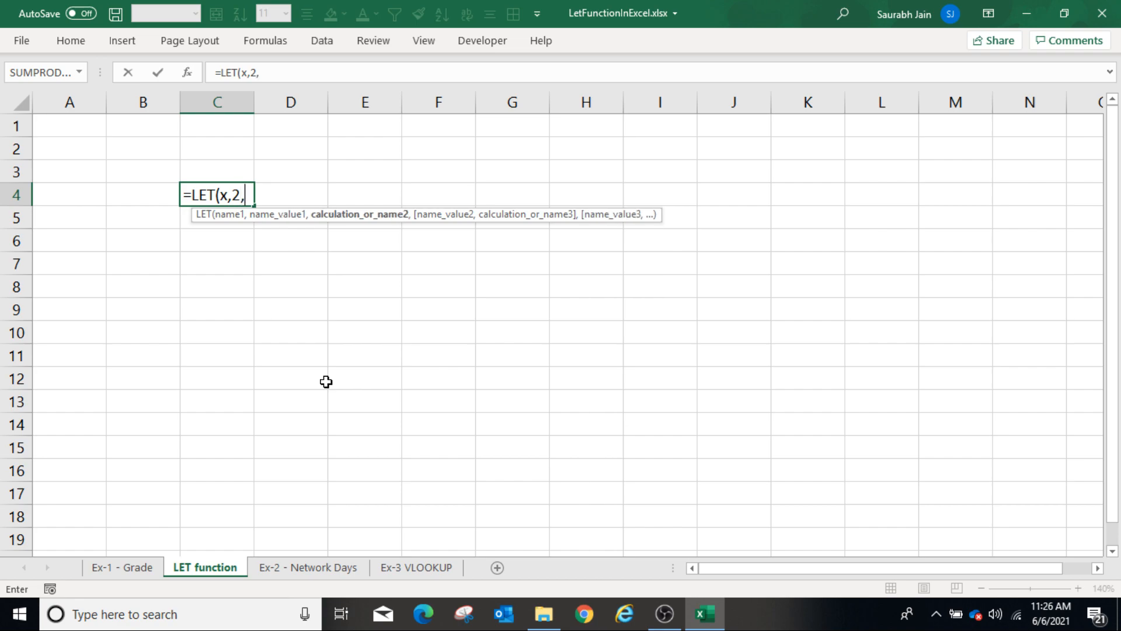
type("x*3)")
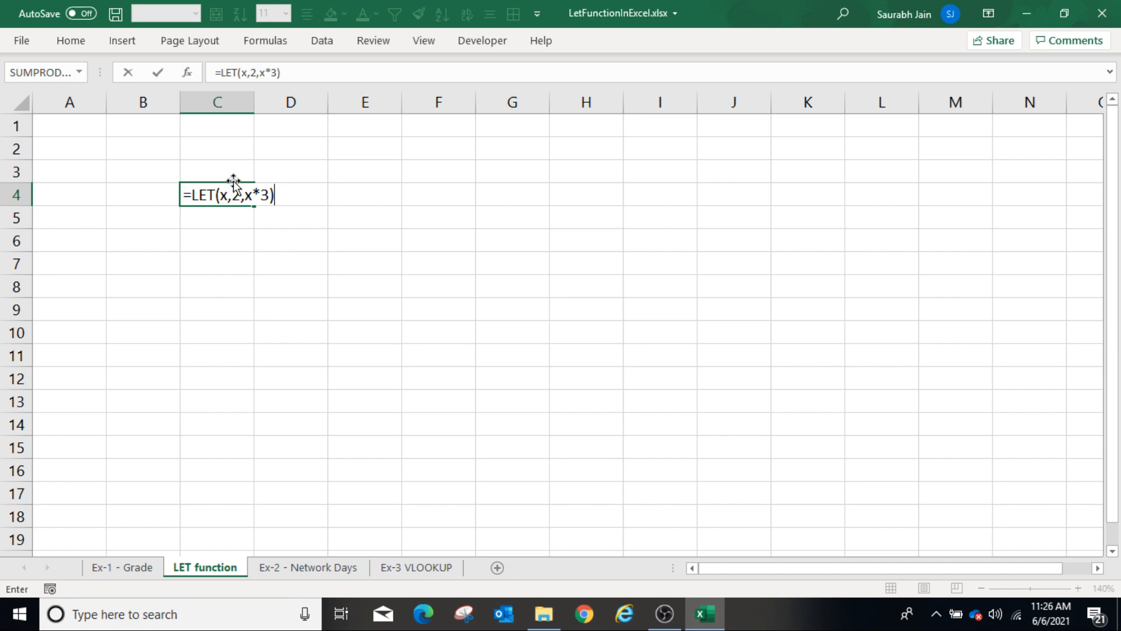
key("Return")
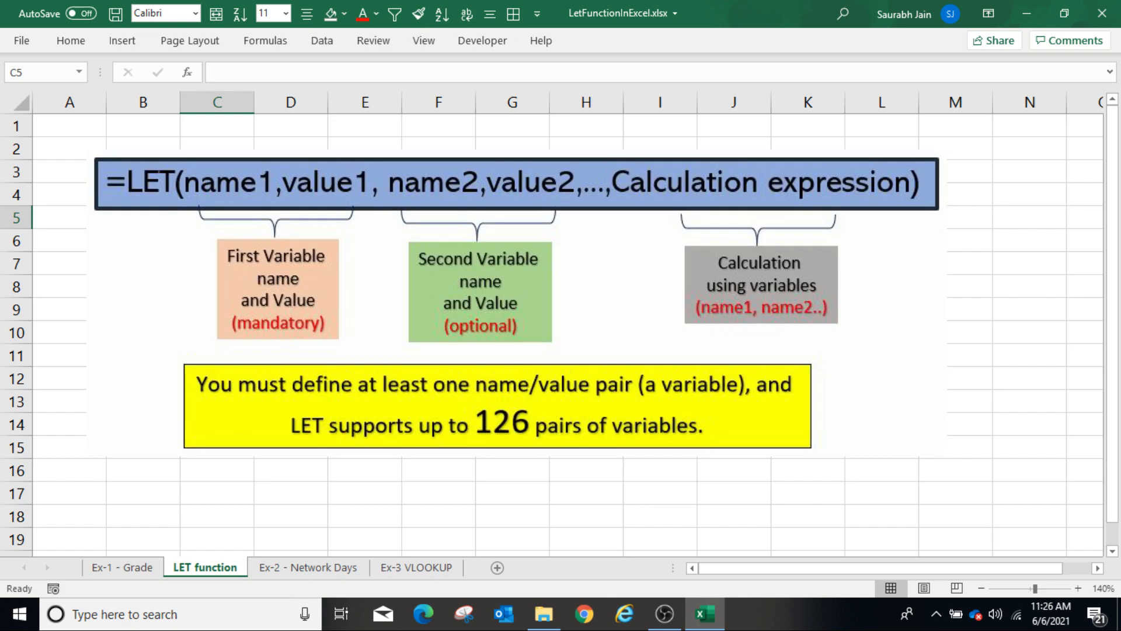
left_click(218, 198)
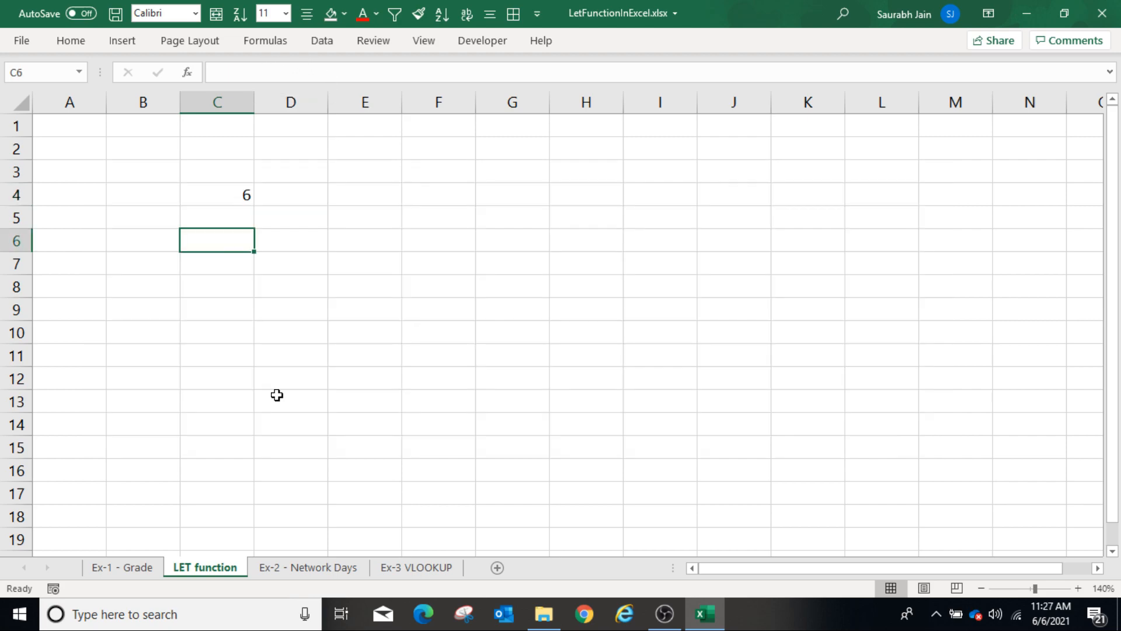
Enter a two-variable LET formula in cell C6: =LET(x,4,y,6,x*y)
type("=LET")
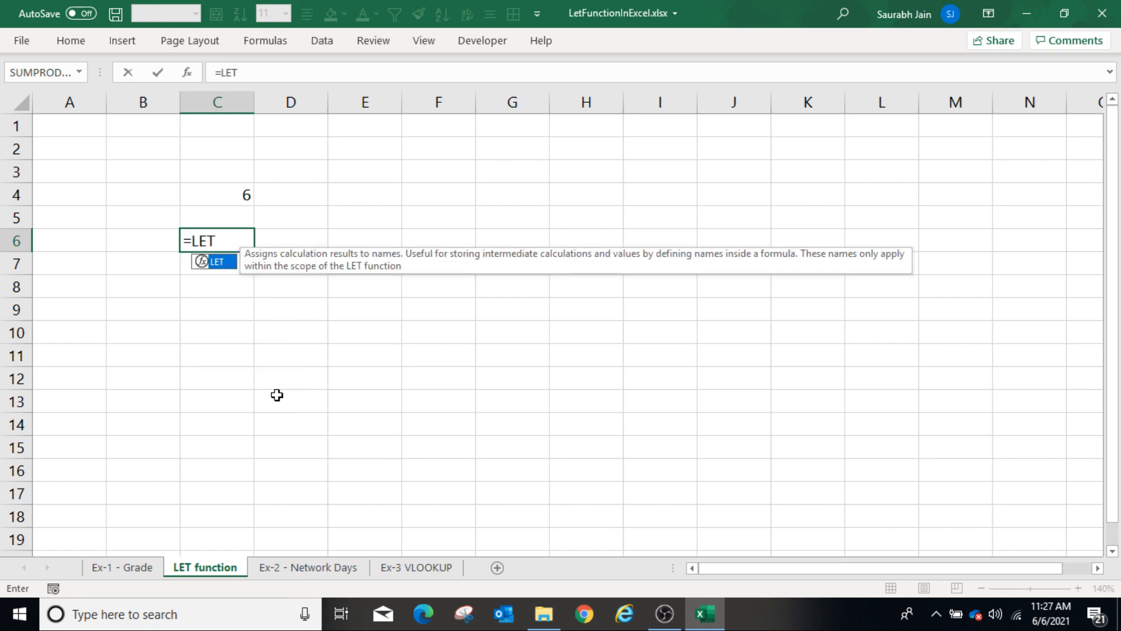
type("(x")
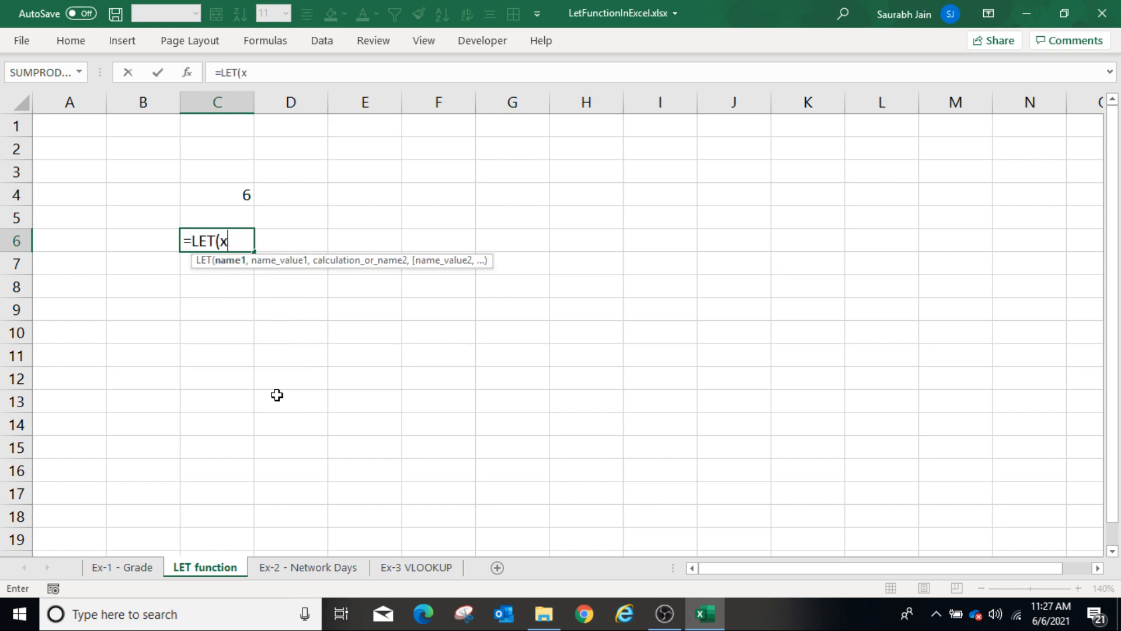
type(",4")
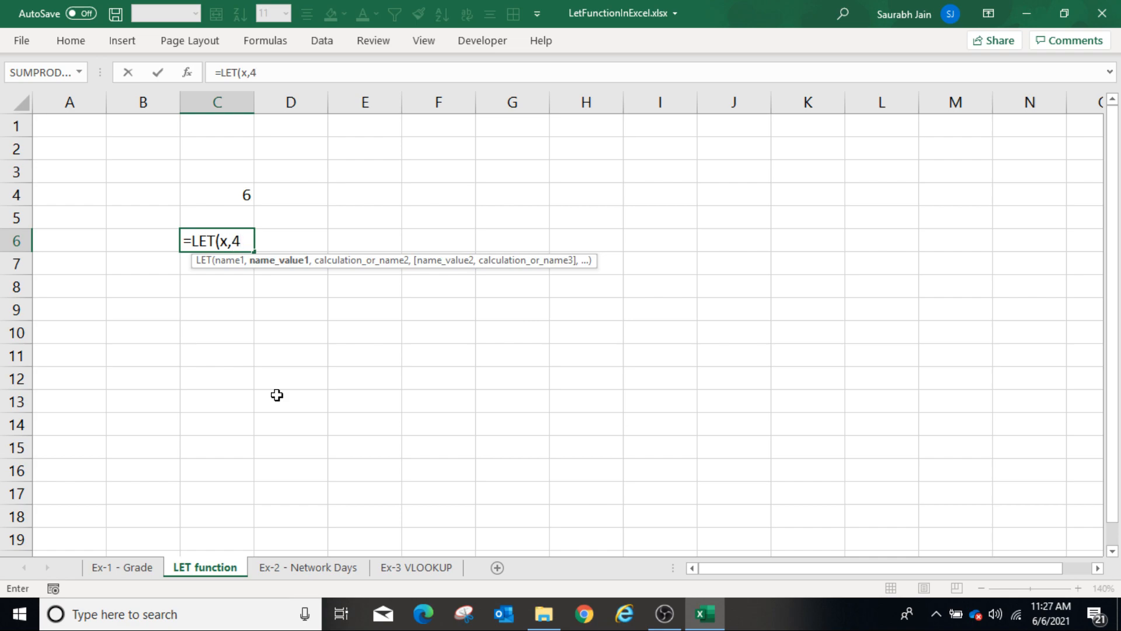
type(",")
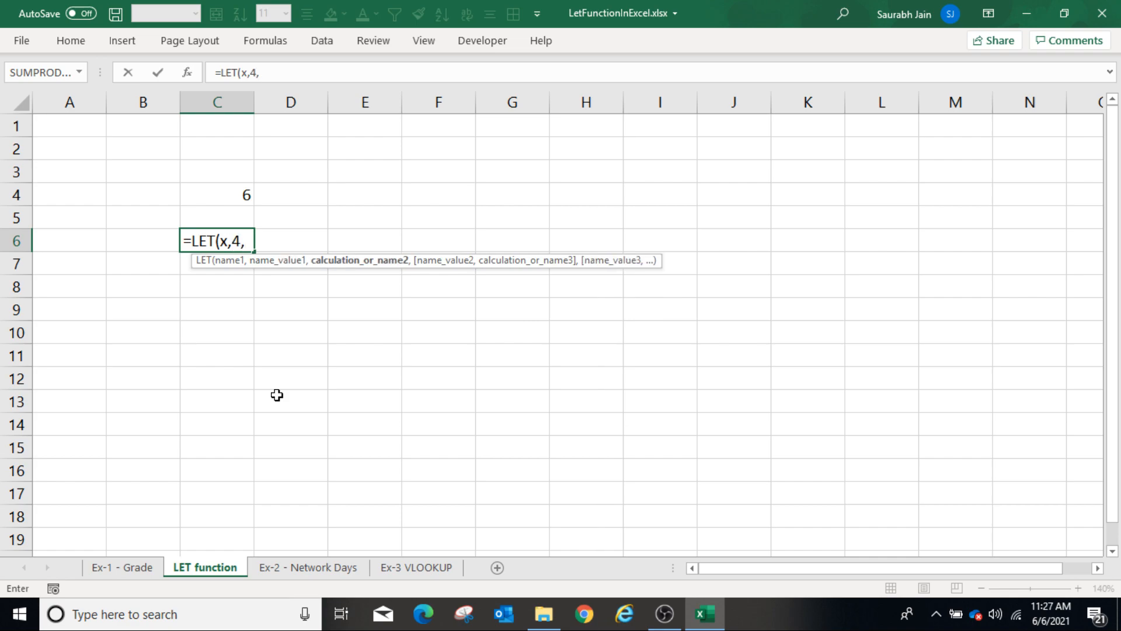
type("y")
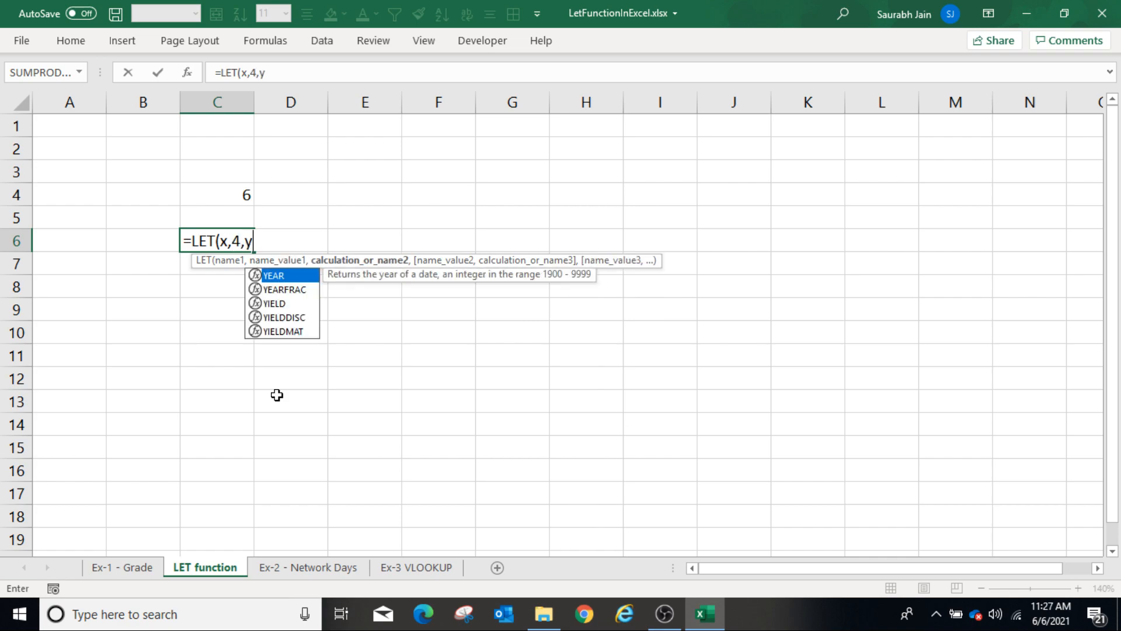
type(",6")
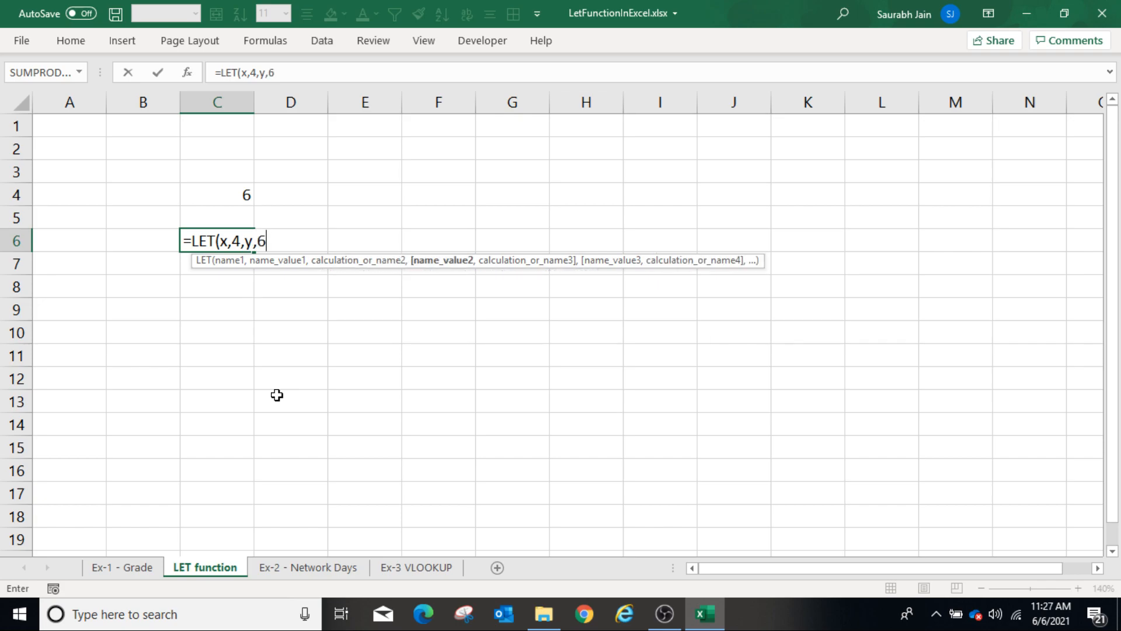
type(",")
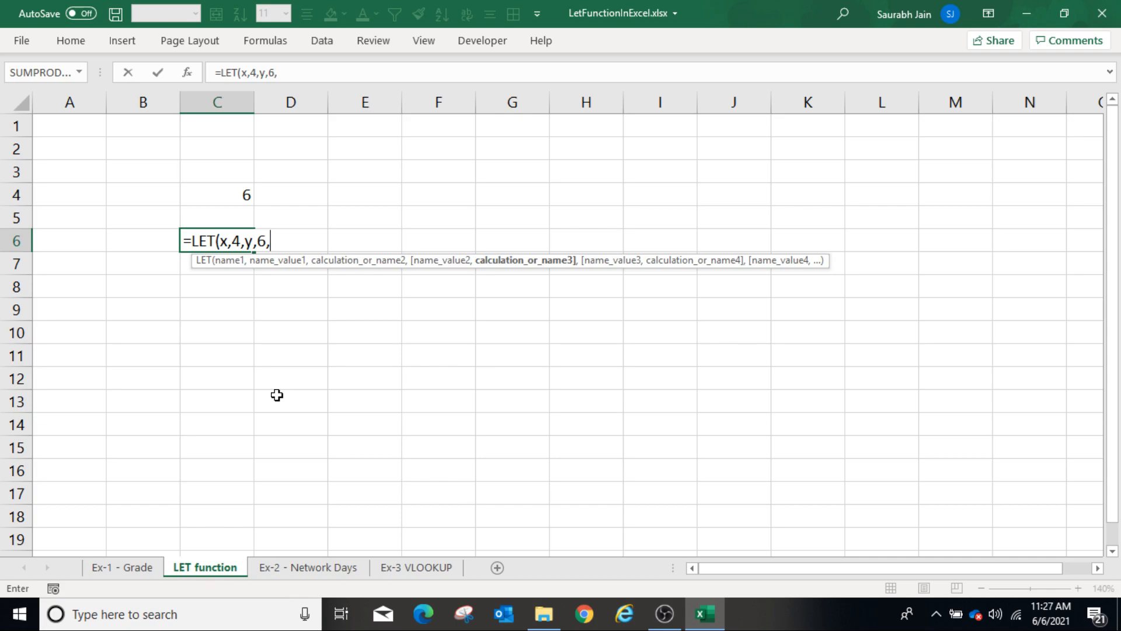
type("x")
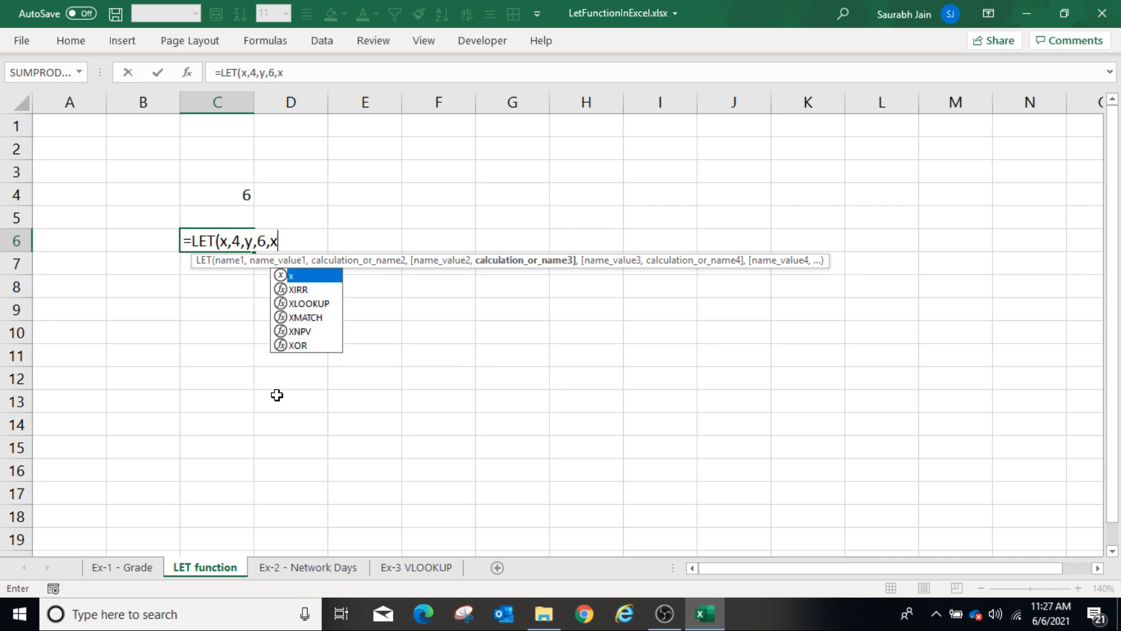
type("*y")
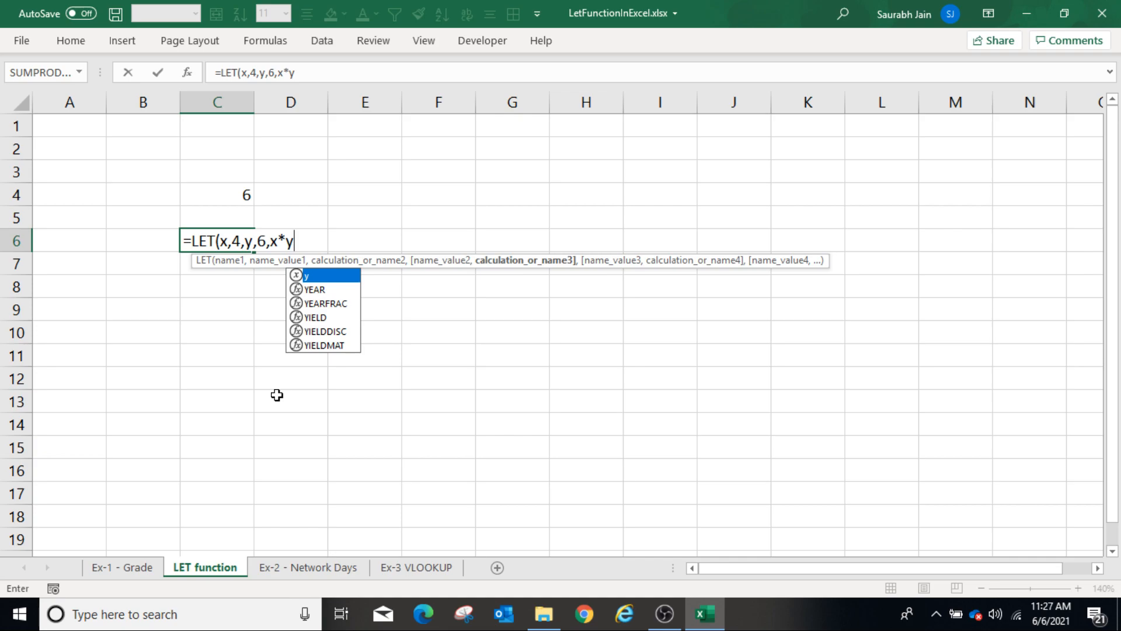
type(")")
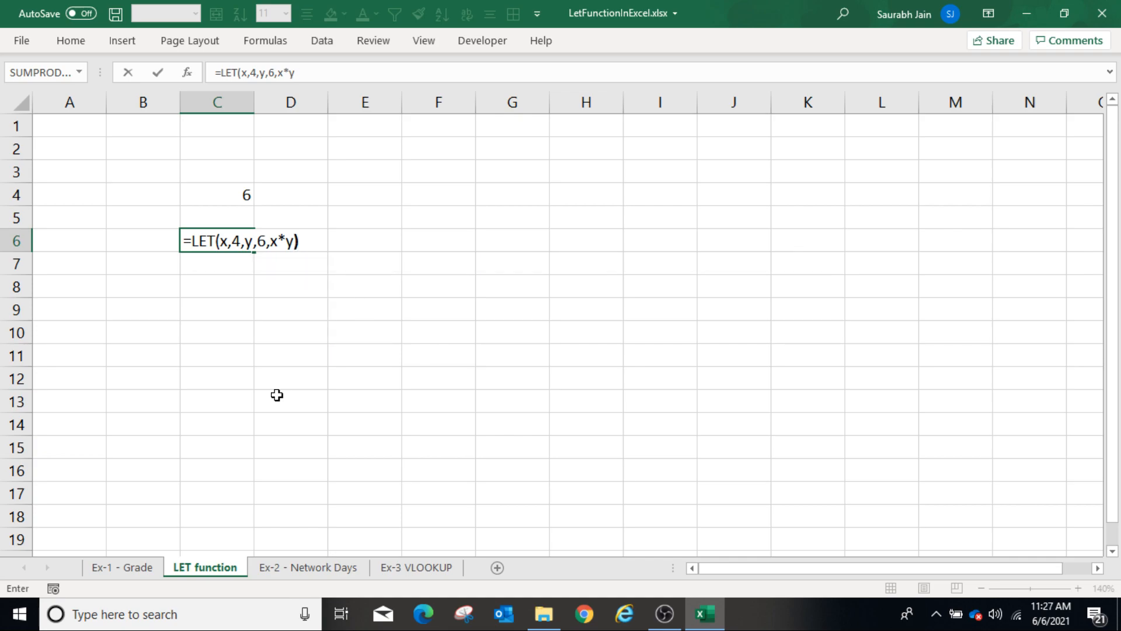
key("Return")
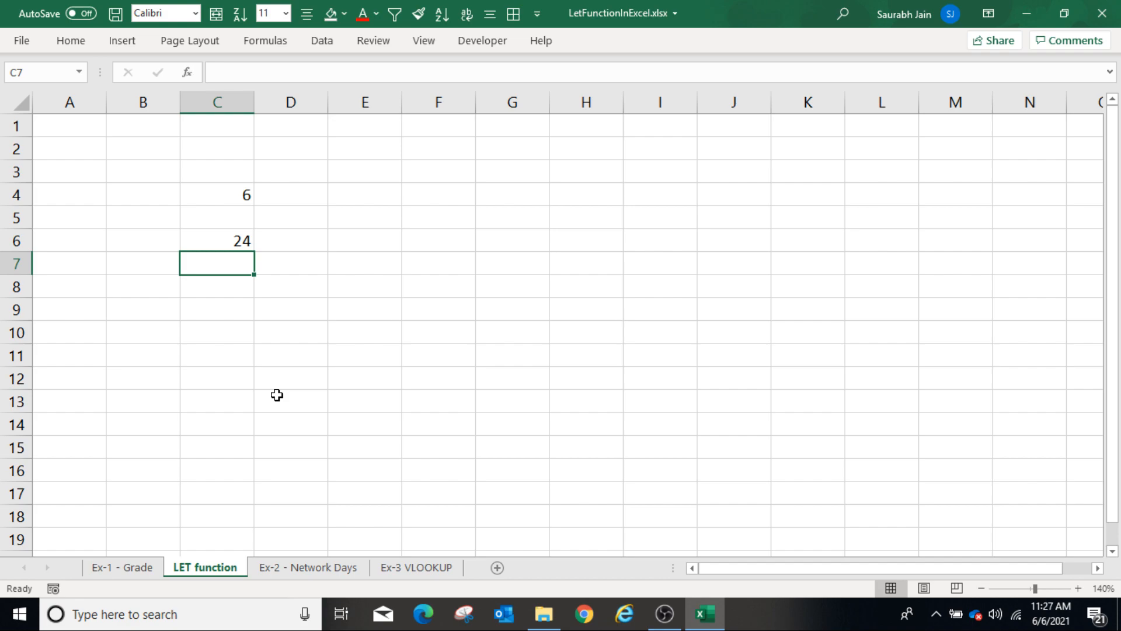
left_click(231, 241)
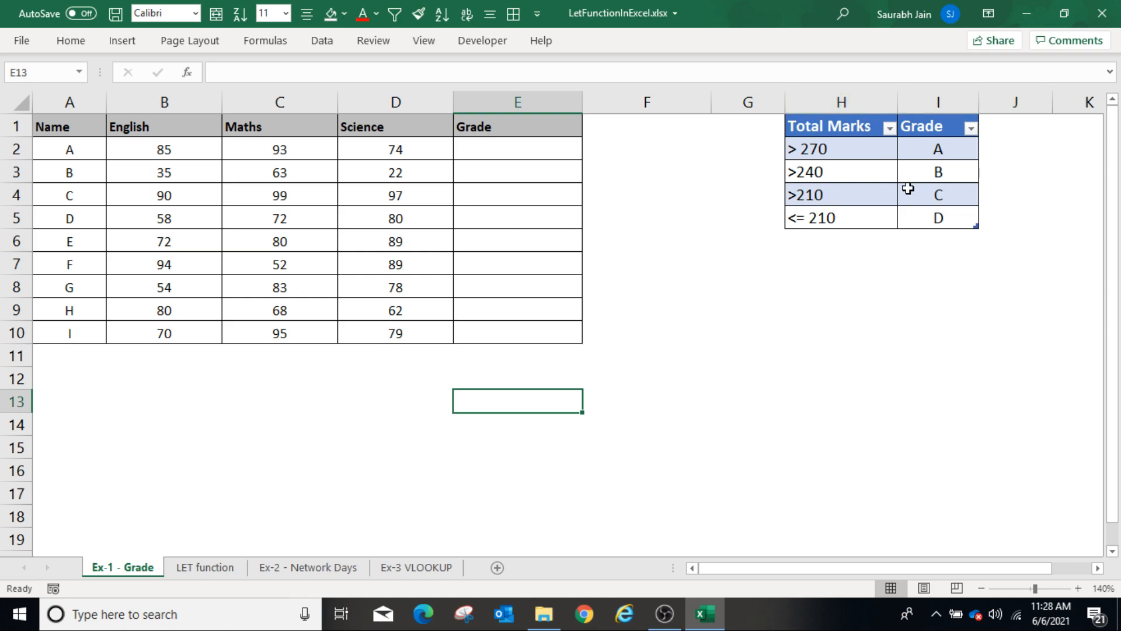
Begin a nested IF formula in cell E2 of the Ex-1 - Grade sheet that returns "A" when sum(B2:D2)>270
left_click(538, 155)
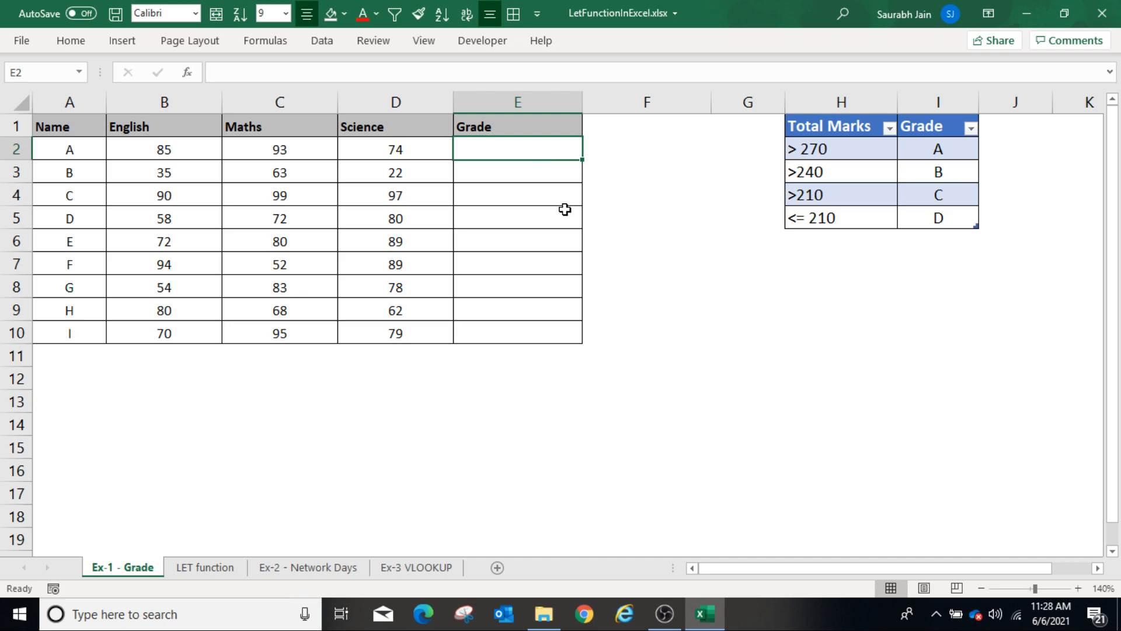
type("=")
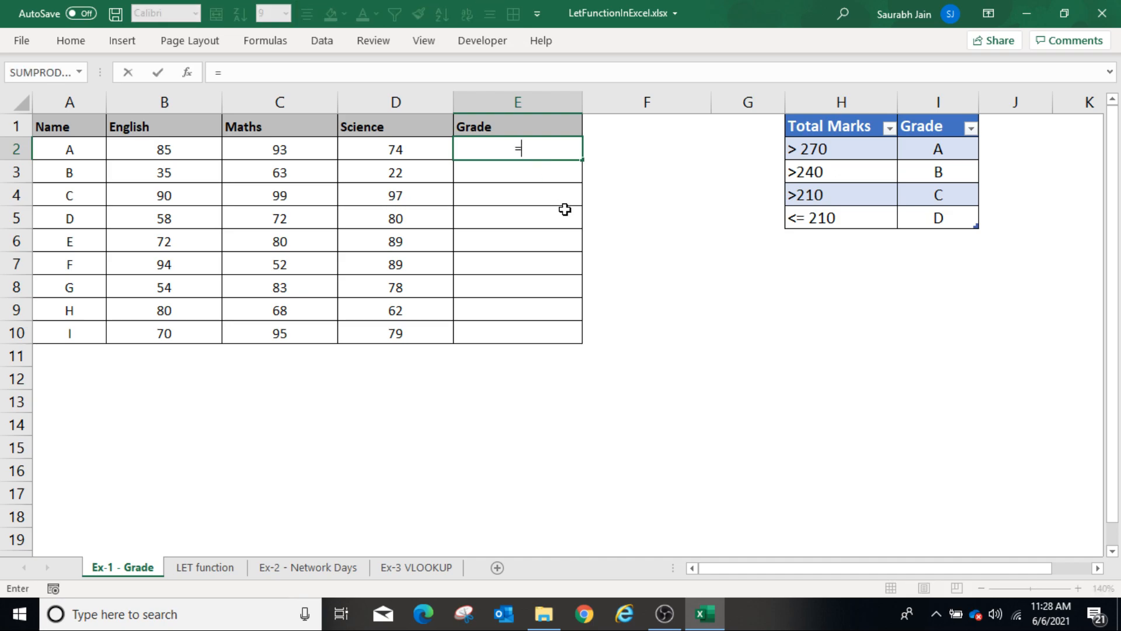
type("if")
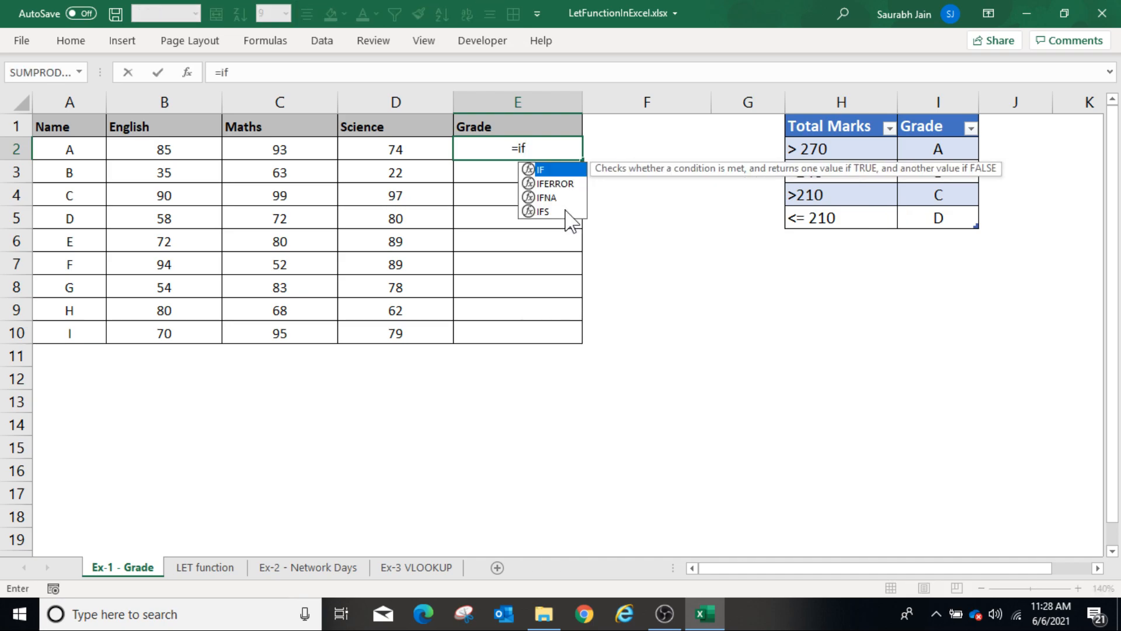
type("(sum")
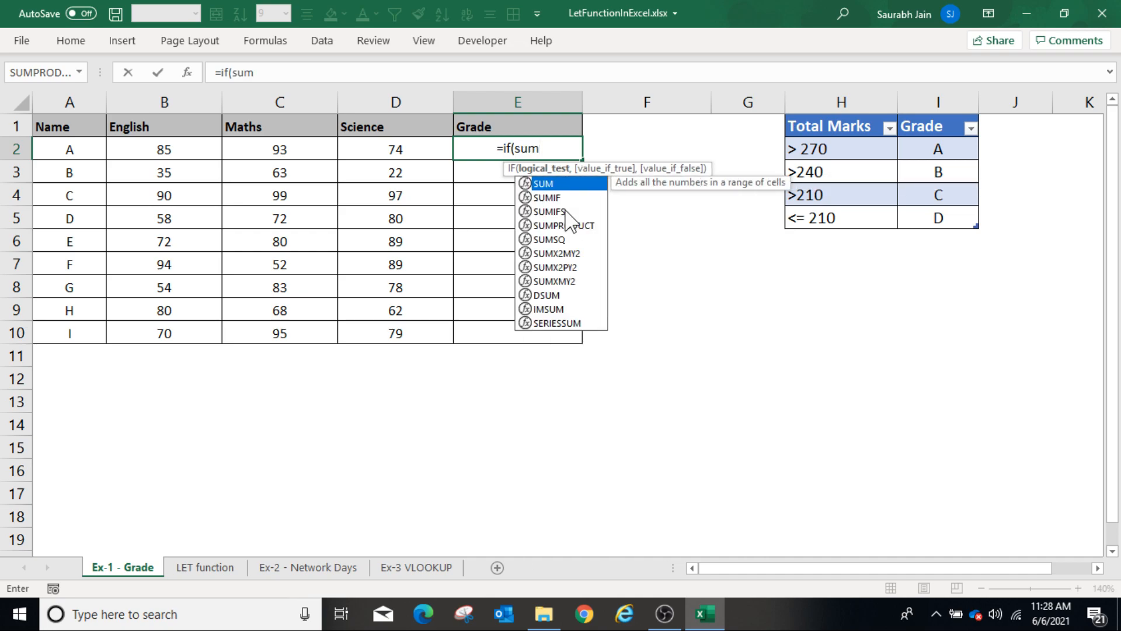
type("(")
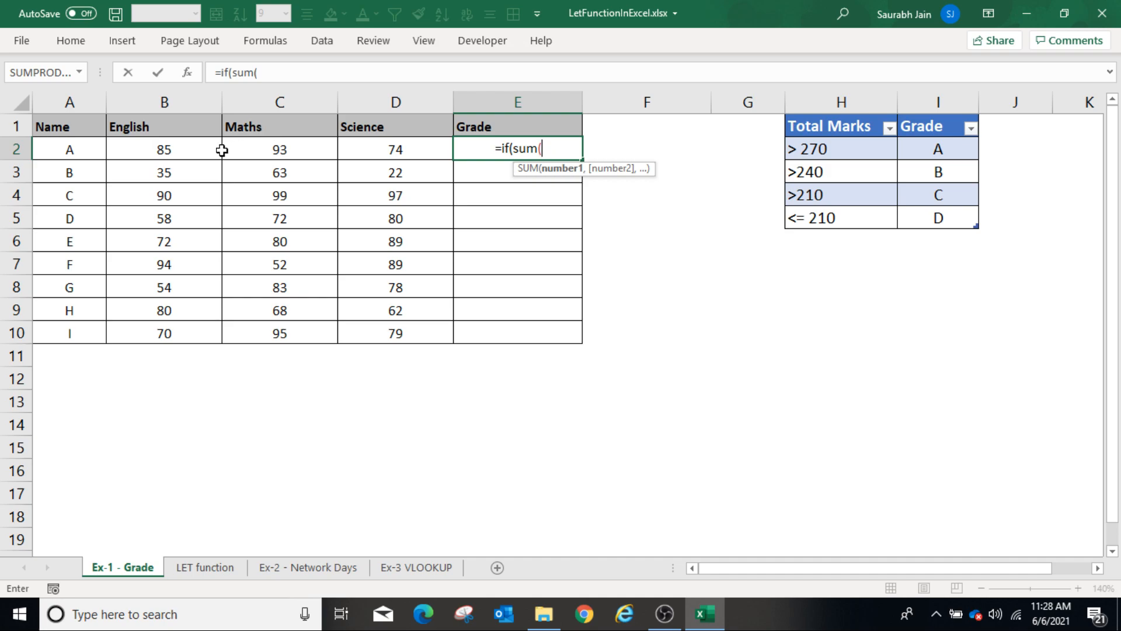
left_click_drag(207, 145, 387, 141)
type(")>270")
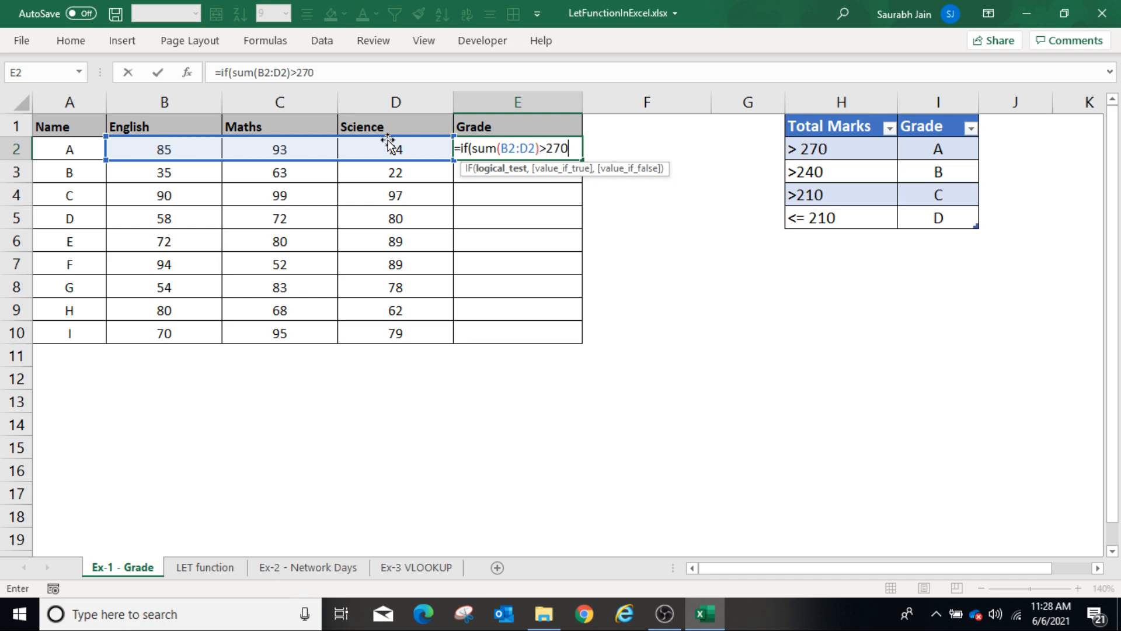
type(",\"A\",")
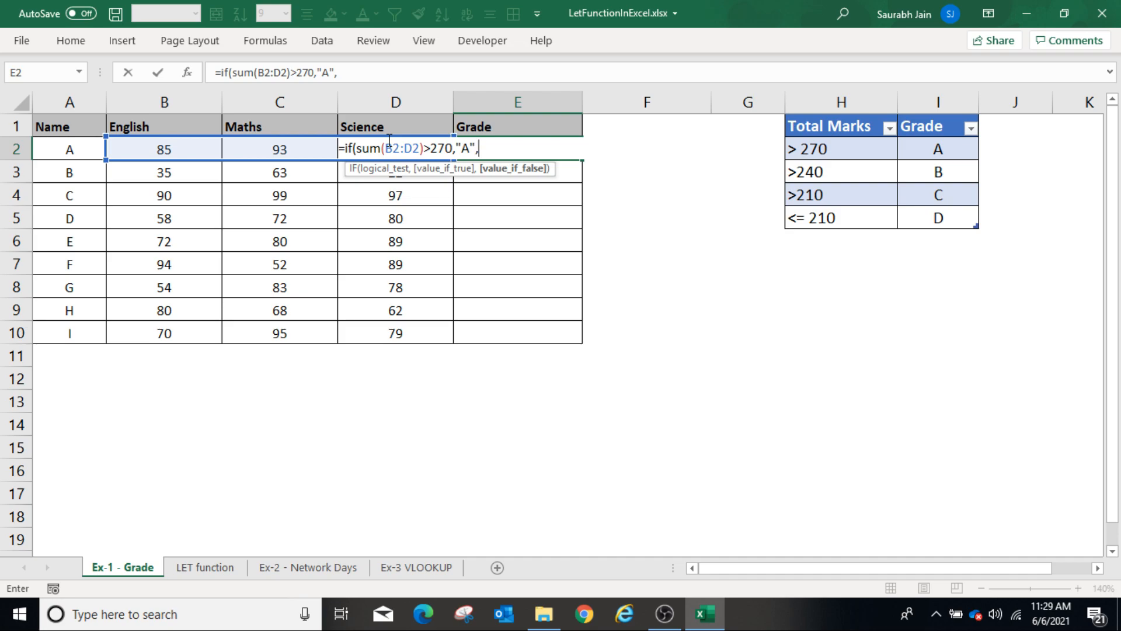
Add a second IF to the E2 grade formula that returns "B" when sum(B2:D2)>240
type("if(sum")
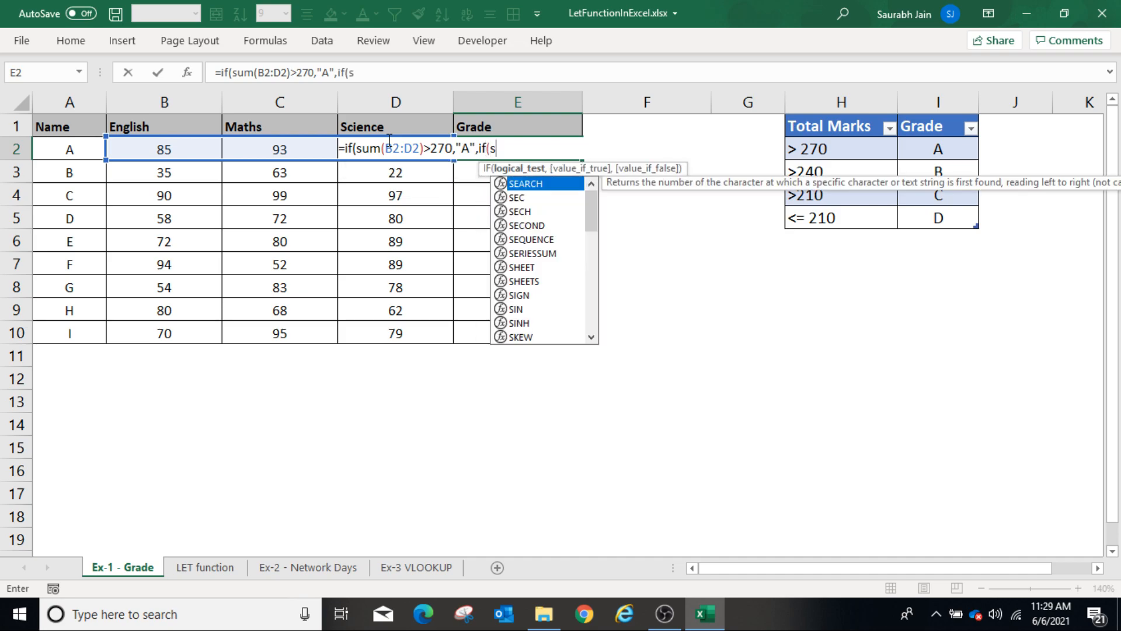
type("(")
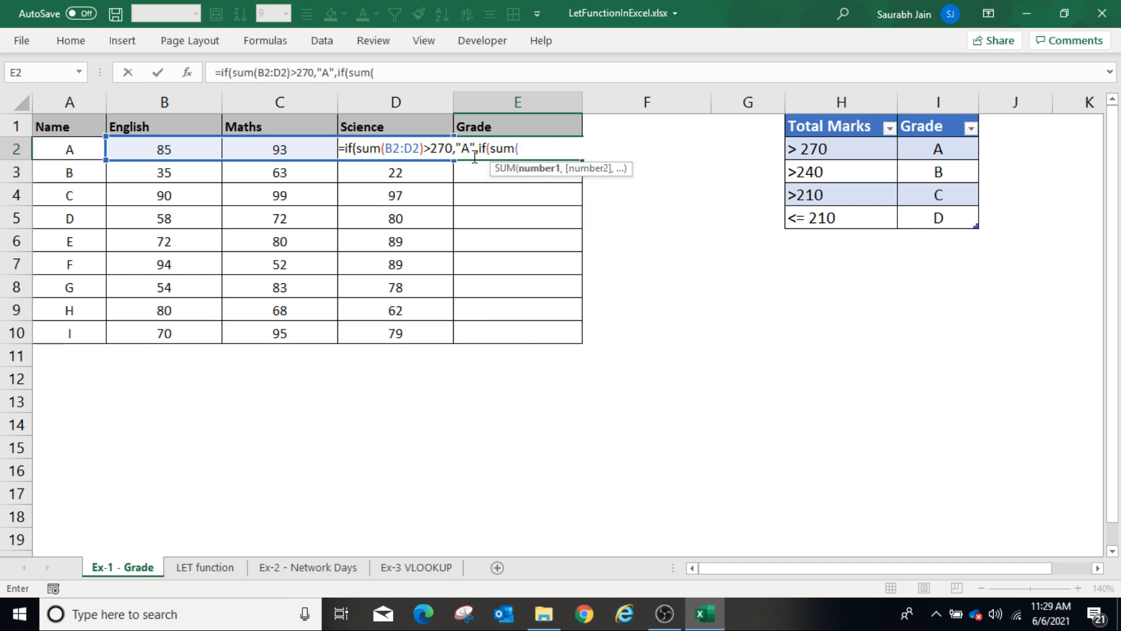
left_click(167, 148)
left_click_drag(237, 146, 373, 149)
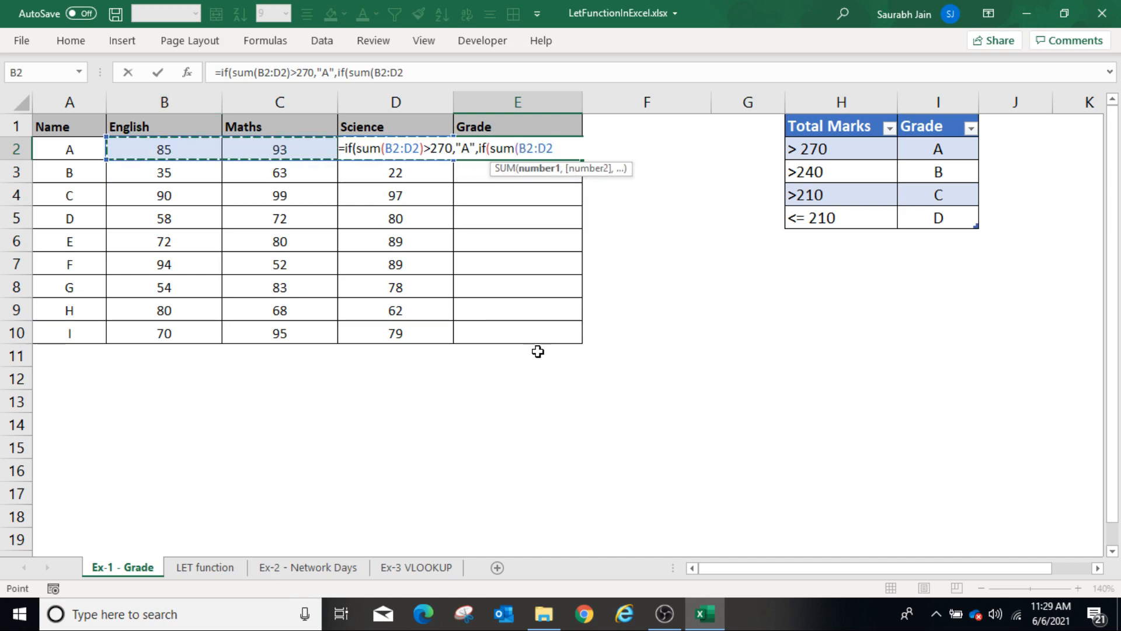
type(")>2")
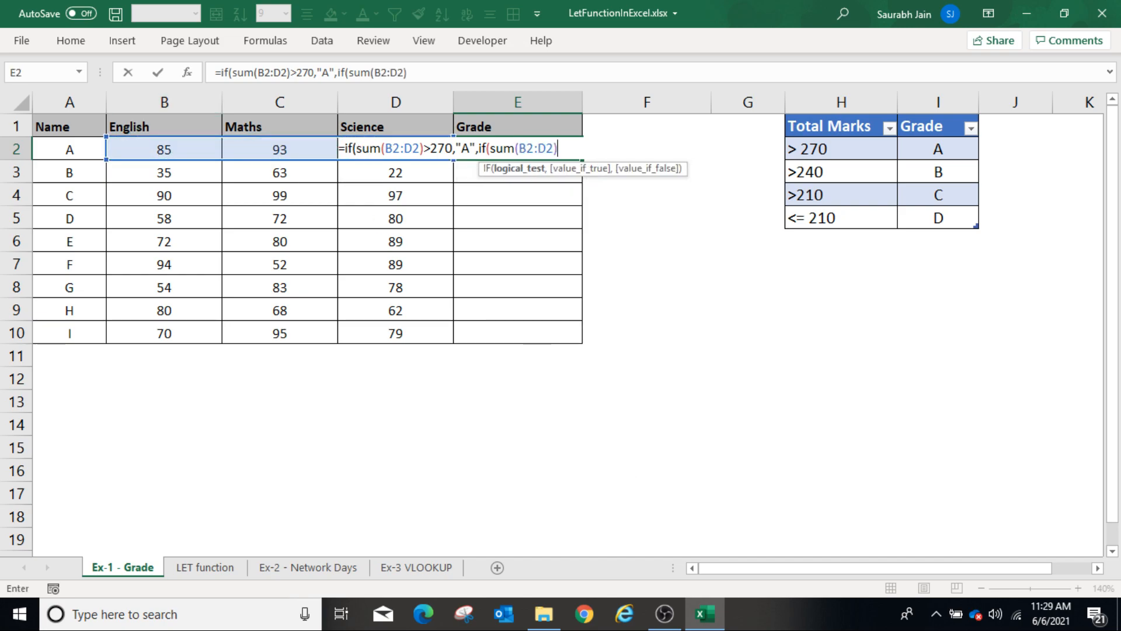
type("40,\"B")
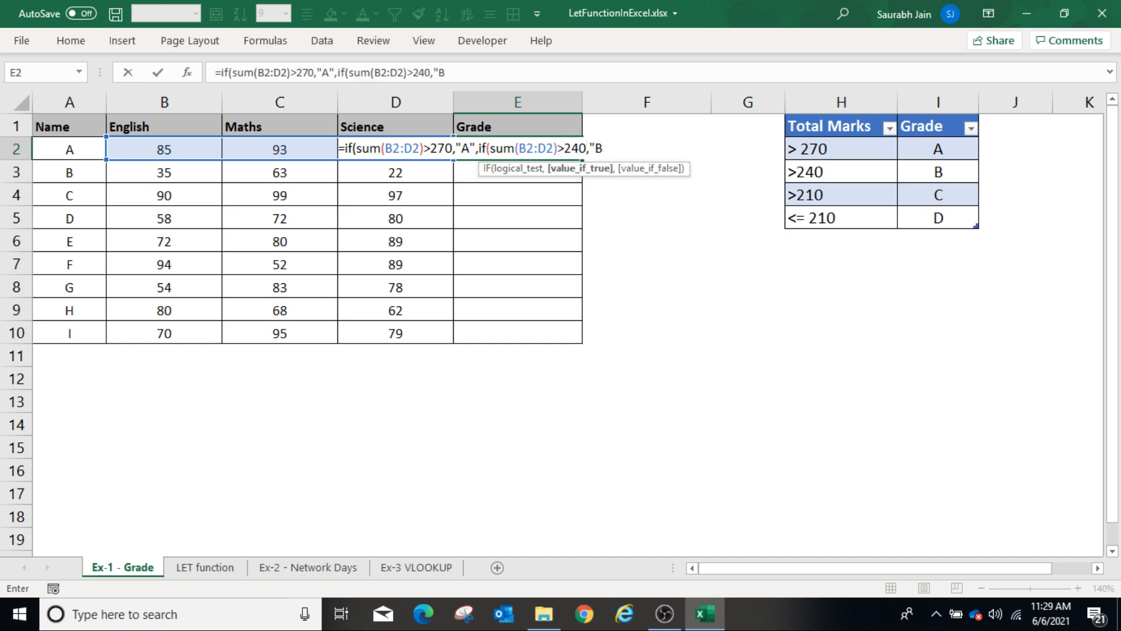
Add a third IF to the E2 grade formula returning "C" when sum(B2:D2)>210 and otherwise "D", and close all the nested IFs
type("\",if(su")
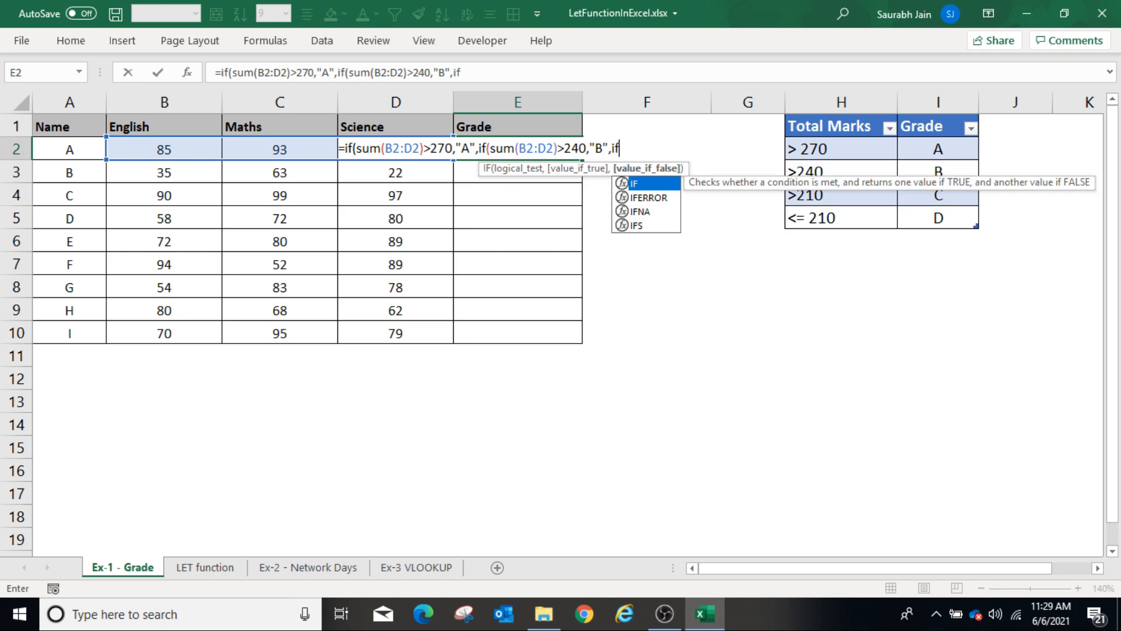
type("m(")
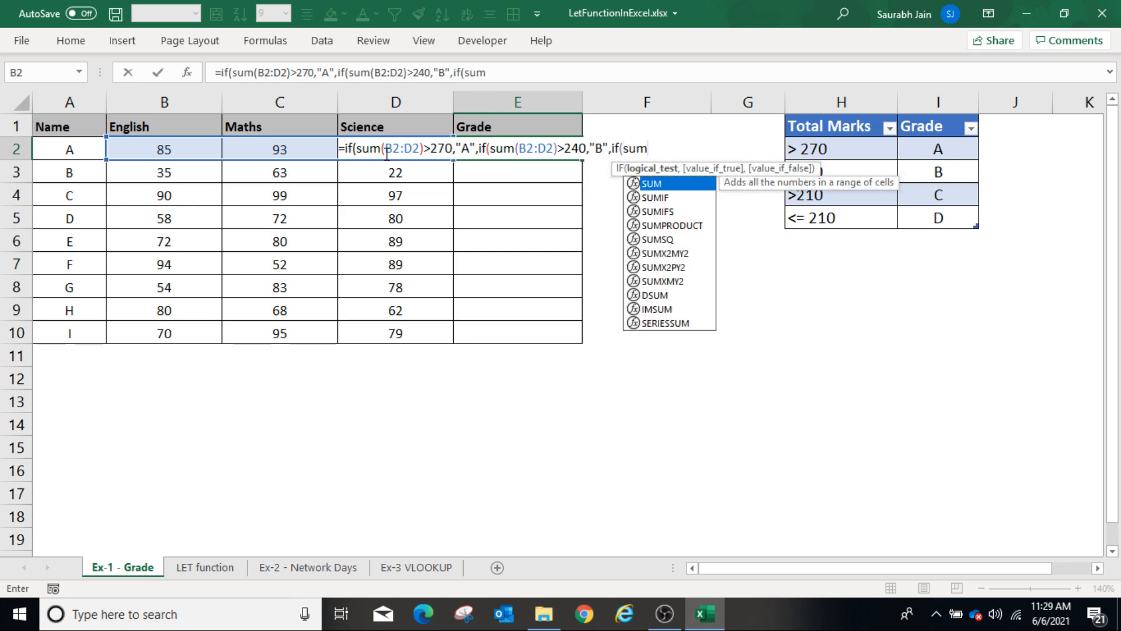
left_click_drag(180, 146, 450, 153)
type(")>21")
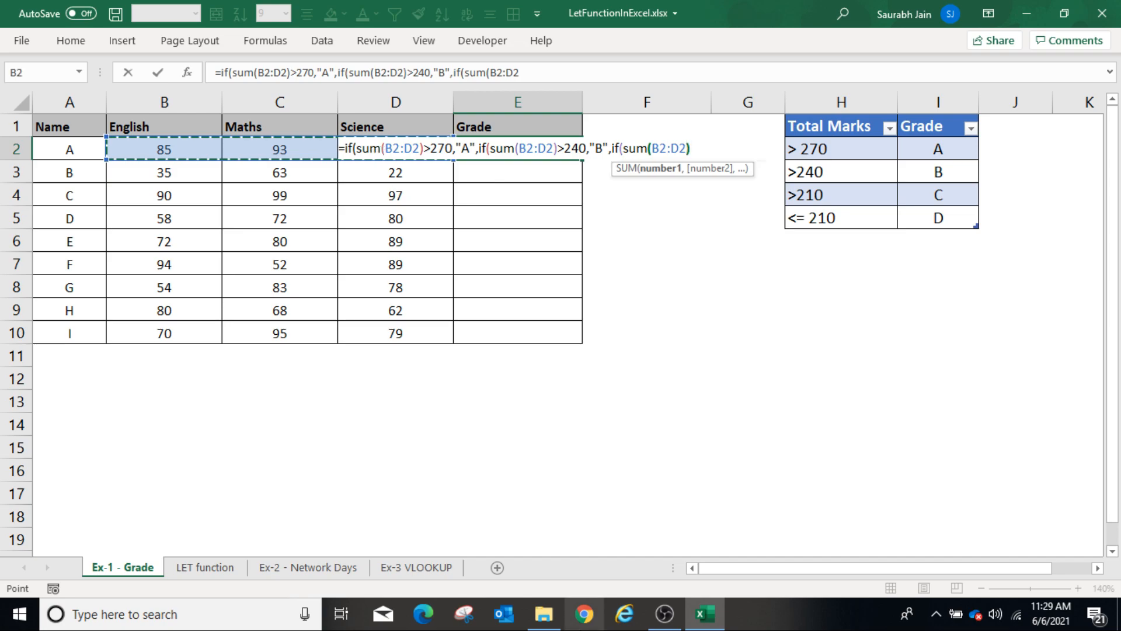
type("0")
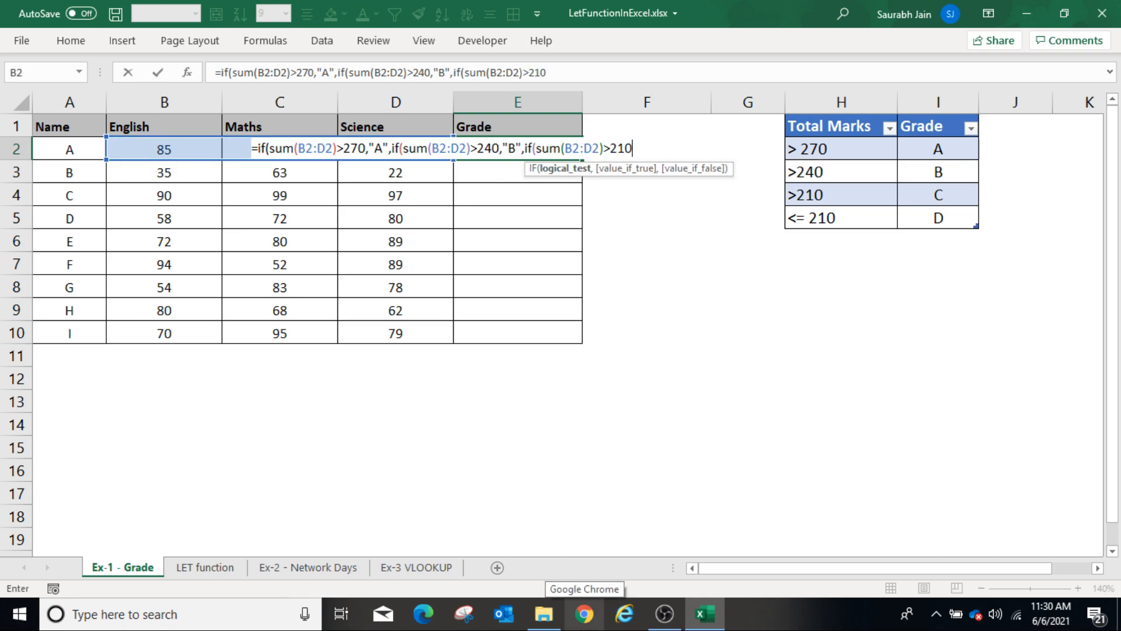
type(",")
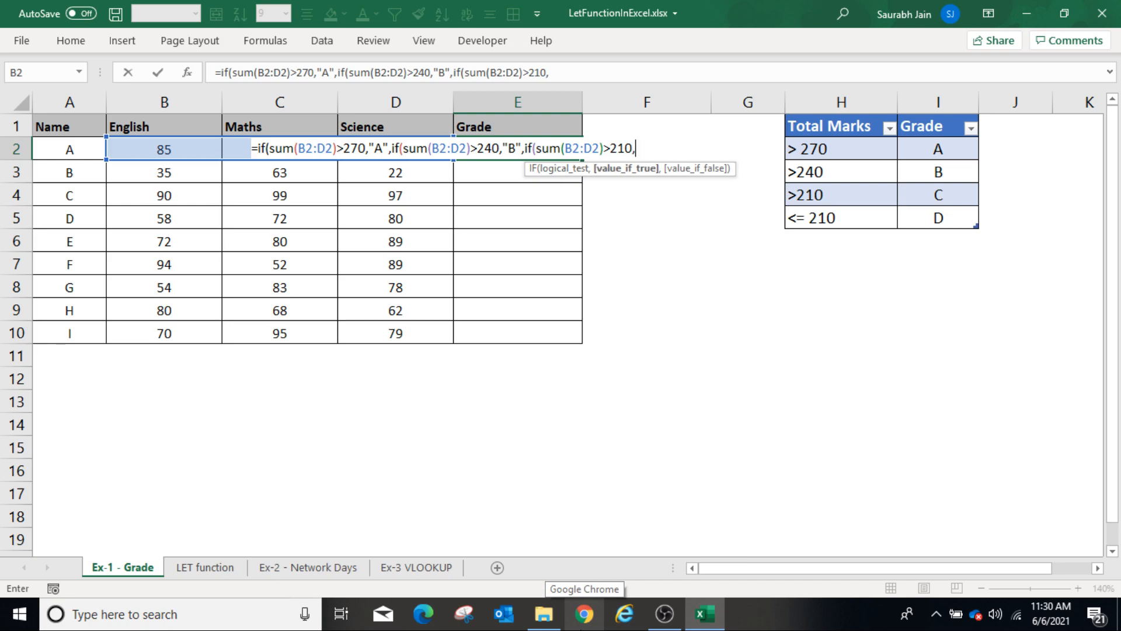
type("\"C\",\"D")
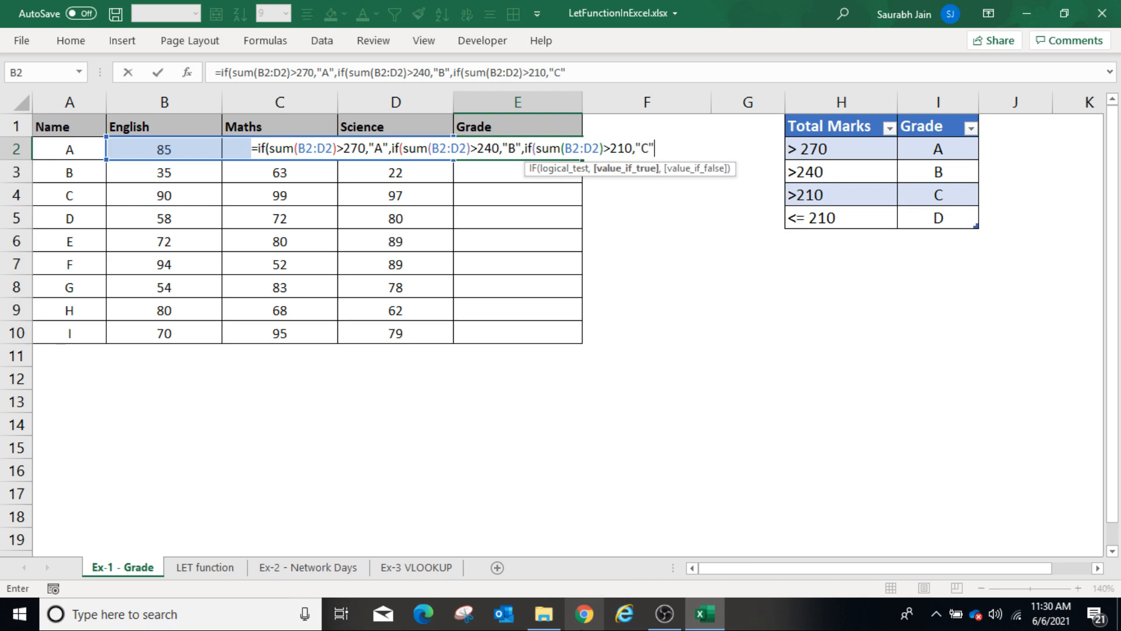
type("\")")
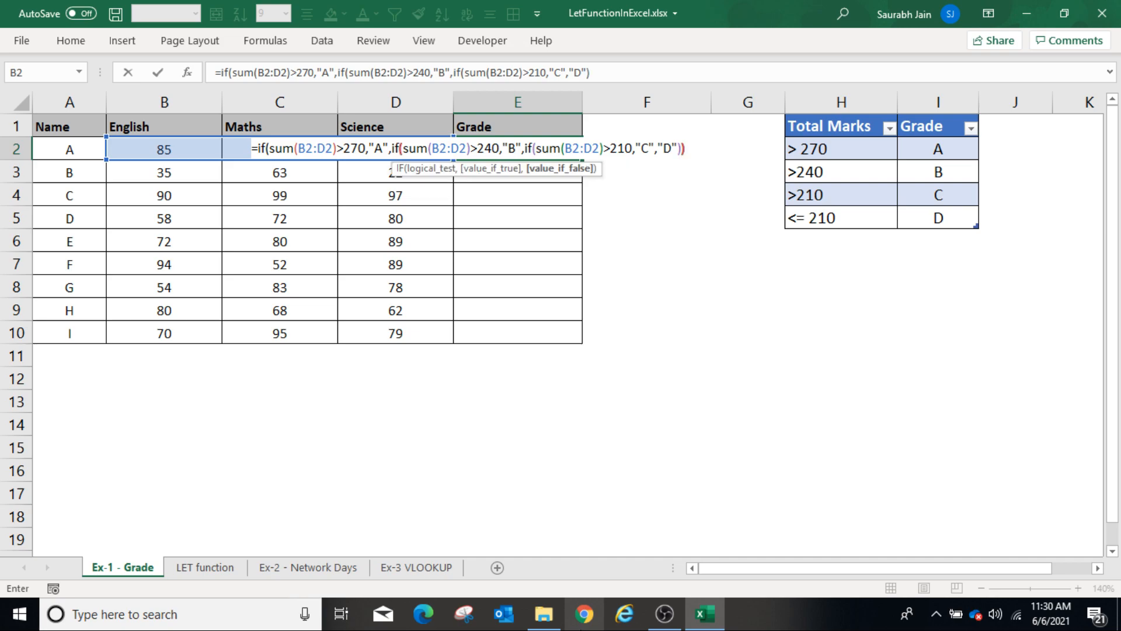
type("))")
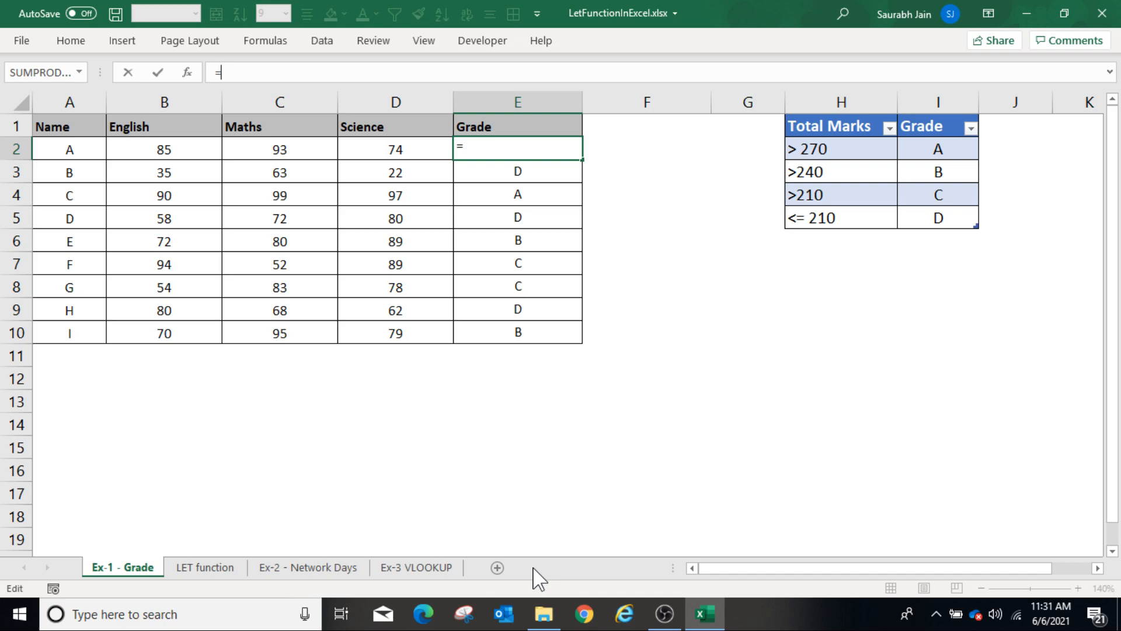
Start a LET formula in cell E2 that defines the name marks as sum(B2:D2)
type("let")
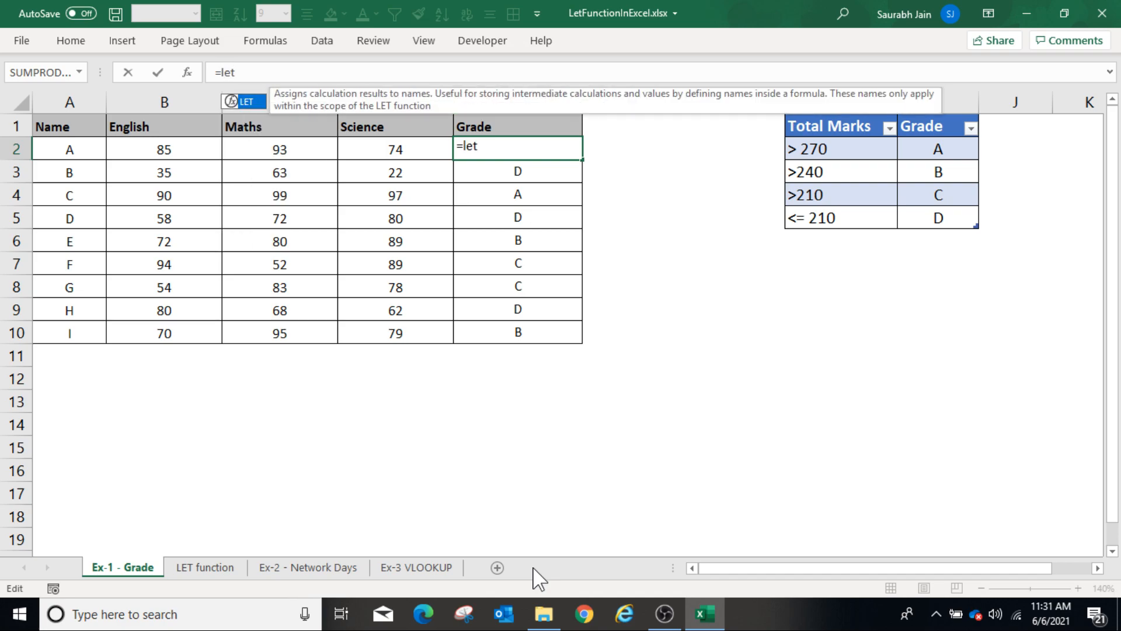
type("(")
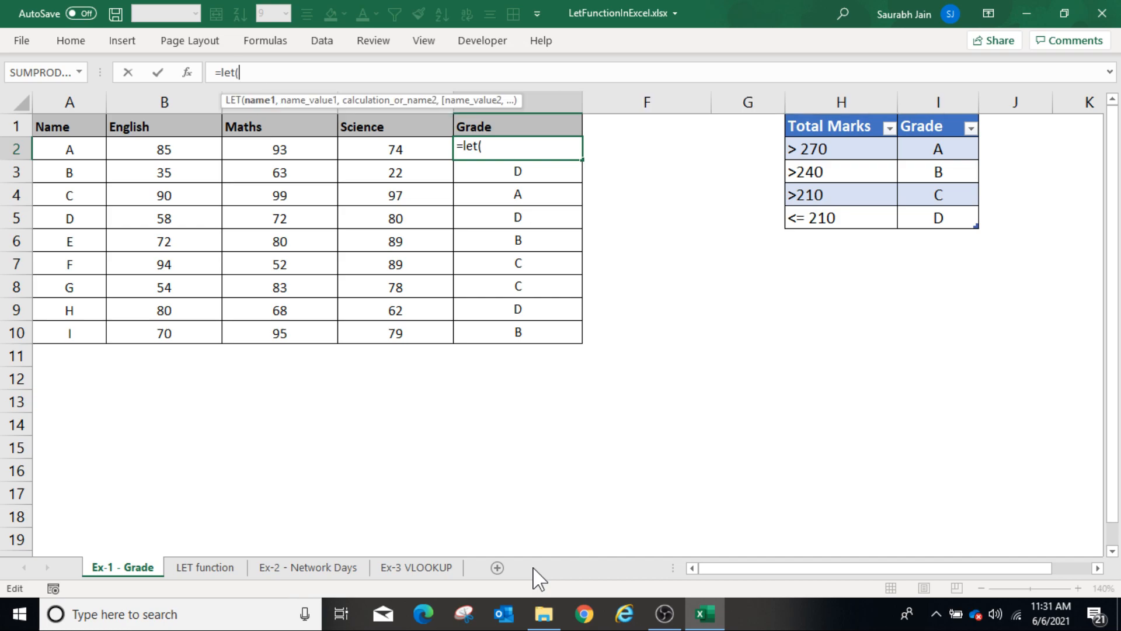
type("marks,")
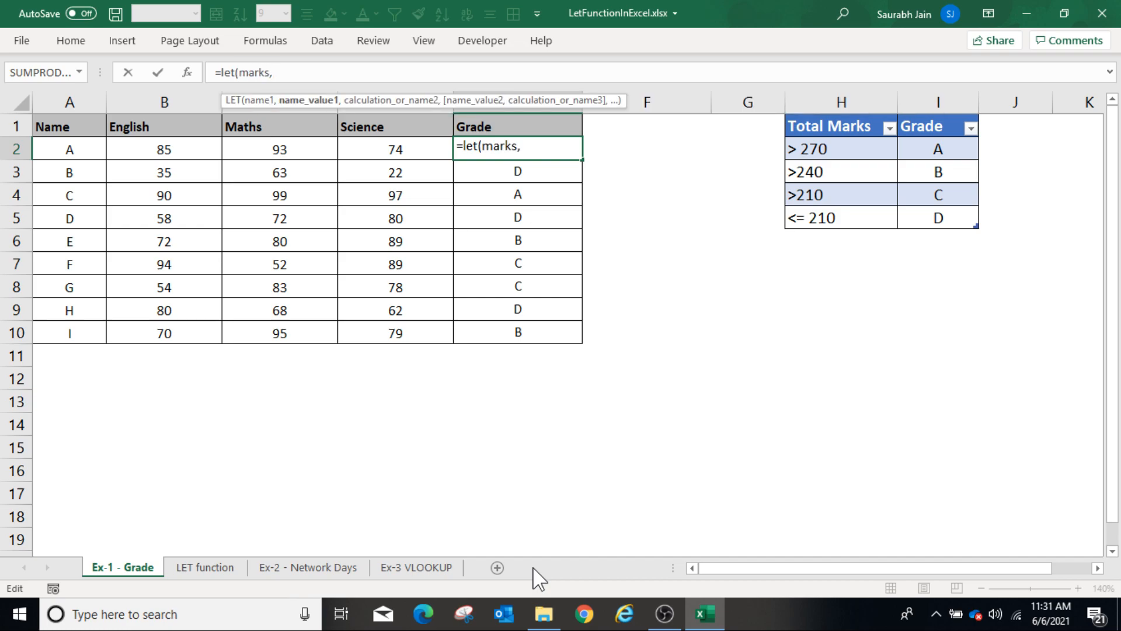
type("sum(")
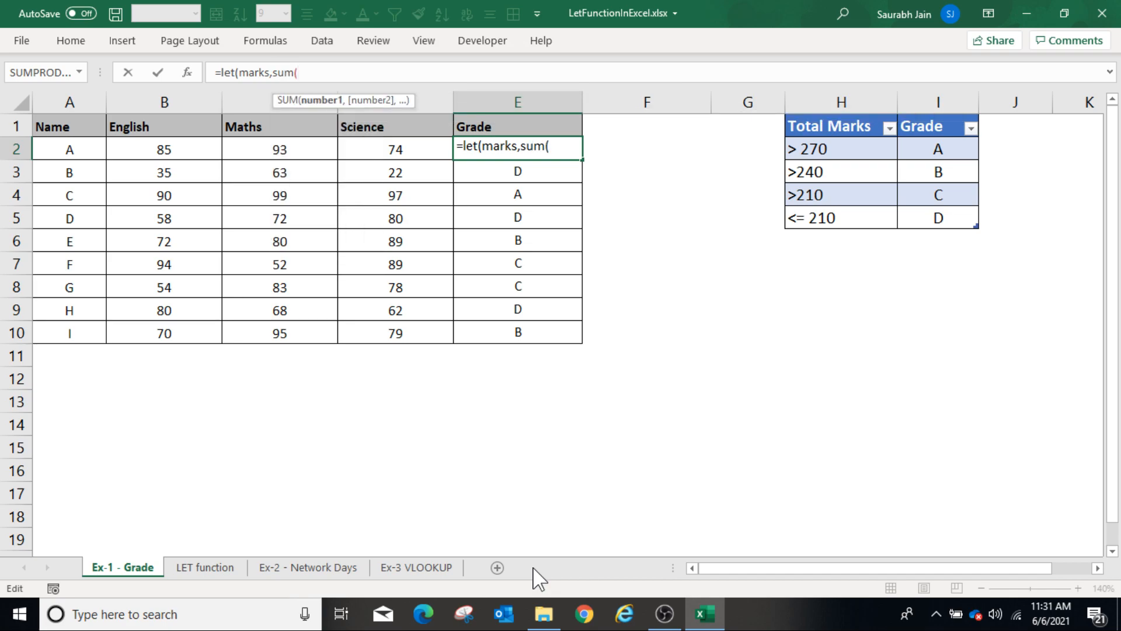
left_click_drag(216, 149, 350, 140)
type("),")
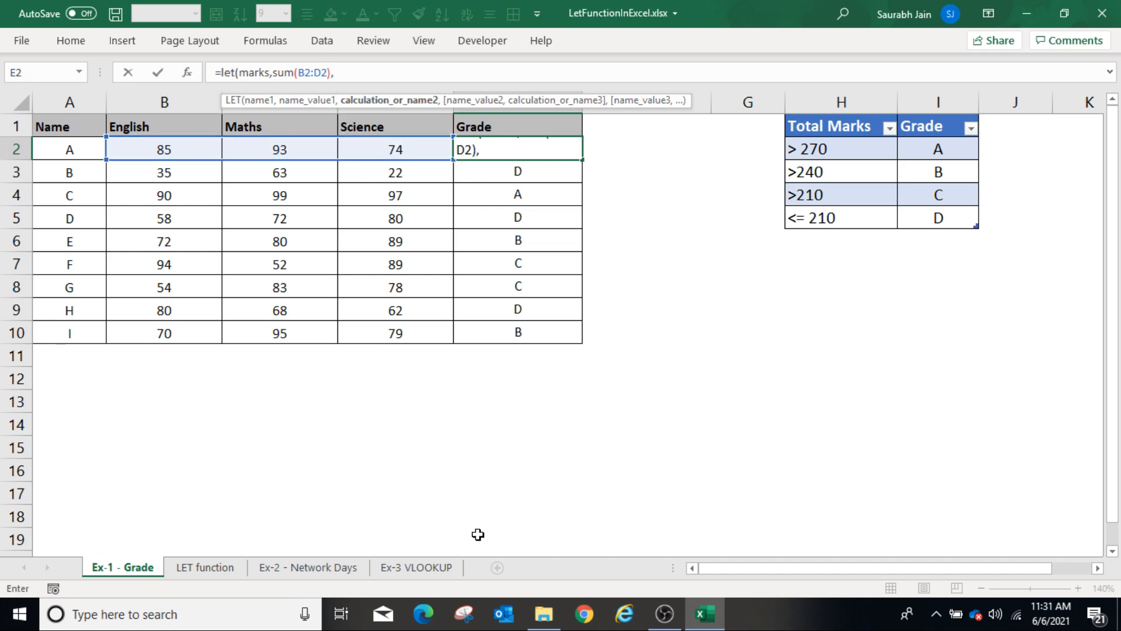
Complete the E2 LET formula with the nested IF grading calculation, using marks in place of each SUM(B2:D2) for the 270, 240 and 210 tests
type("IF(SUM(B2:D2)>270,\"A\",IF(SUM(B2:D2)>240,\"B\",IF(SUM(B2:D2)>210,\"C\",\"D\")))")
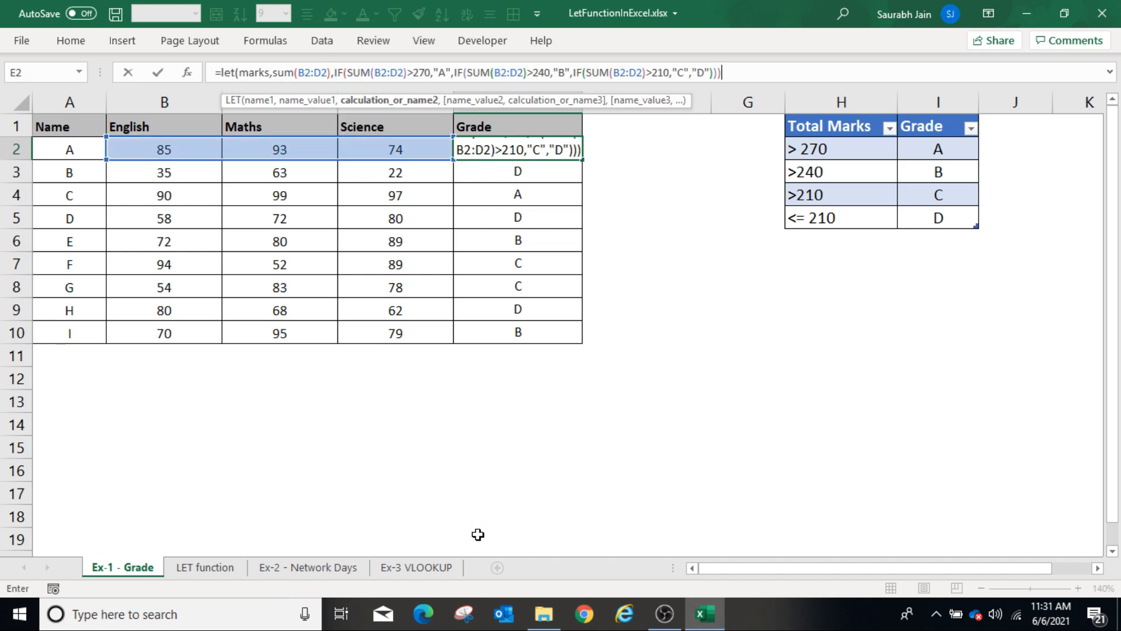
left_click_drag(347, 72, 586, 72)
key("BackSpace")
type("marks")
type("marks")
type("marks")
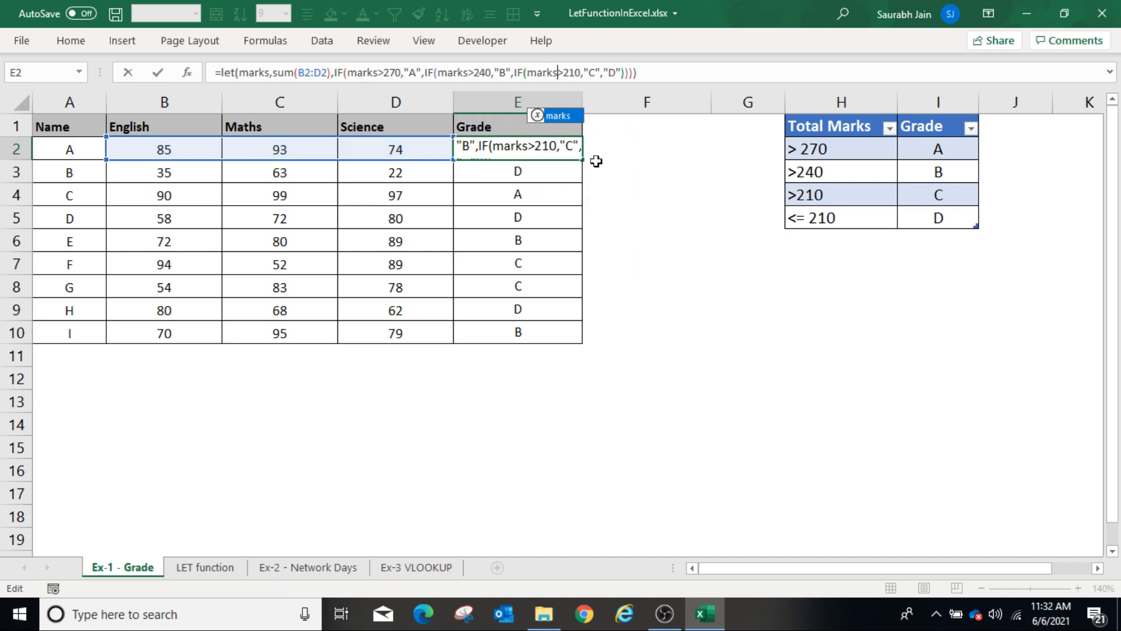
key("Return")
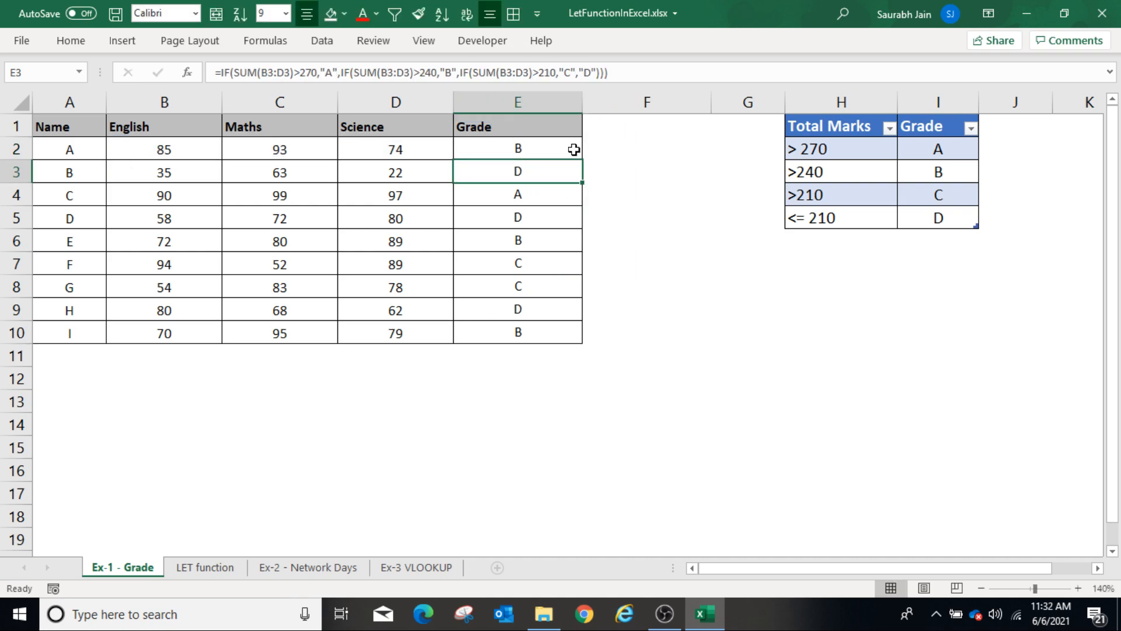
Fill the E2 LET formula down the Grade column to E10 and check the formulas in several of the cells
left_click(572, 150)
left_click_drag(583, 159, 584, 160)
double_click(584, 160)
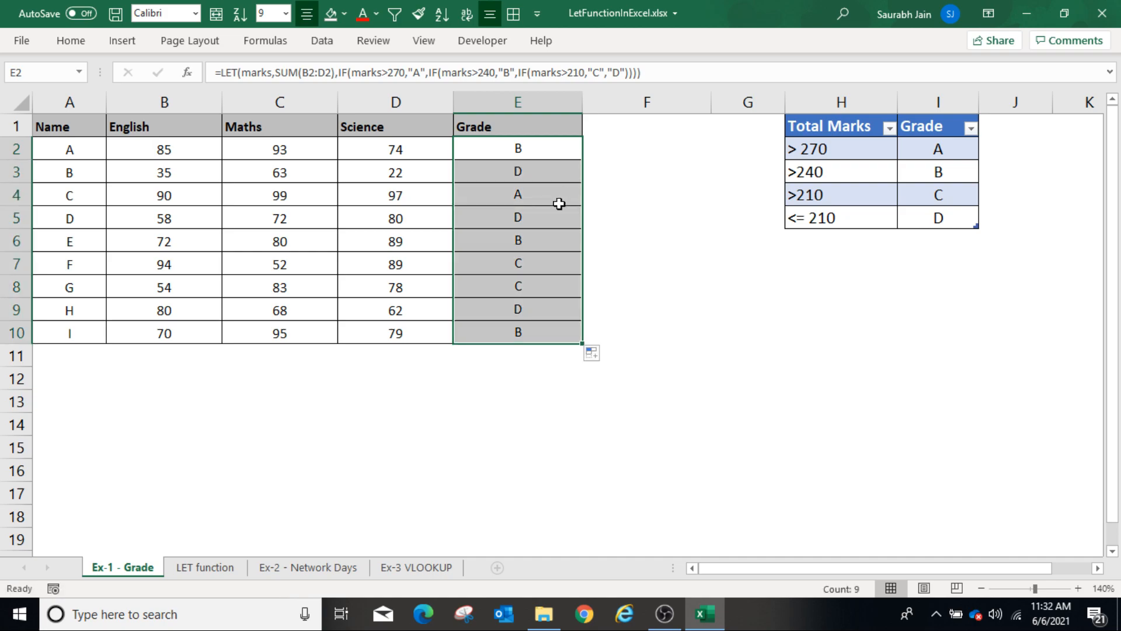
left_click(533, 239)
left_click(534, 280)
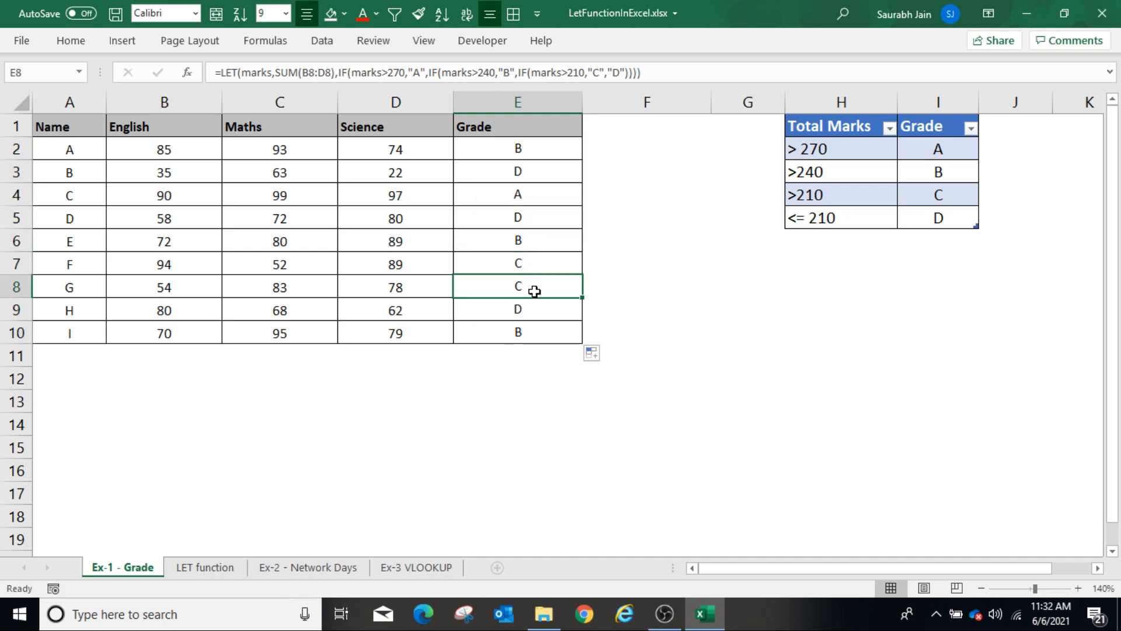
left_click(536, 302)
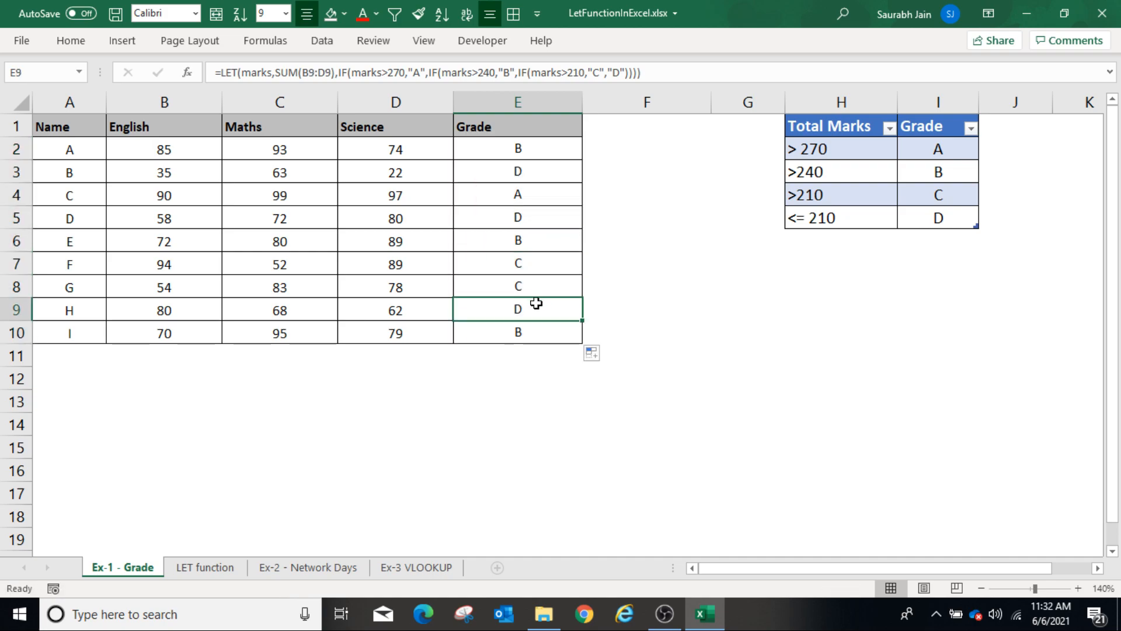
left_click(555, 155)
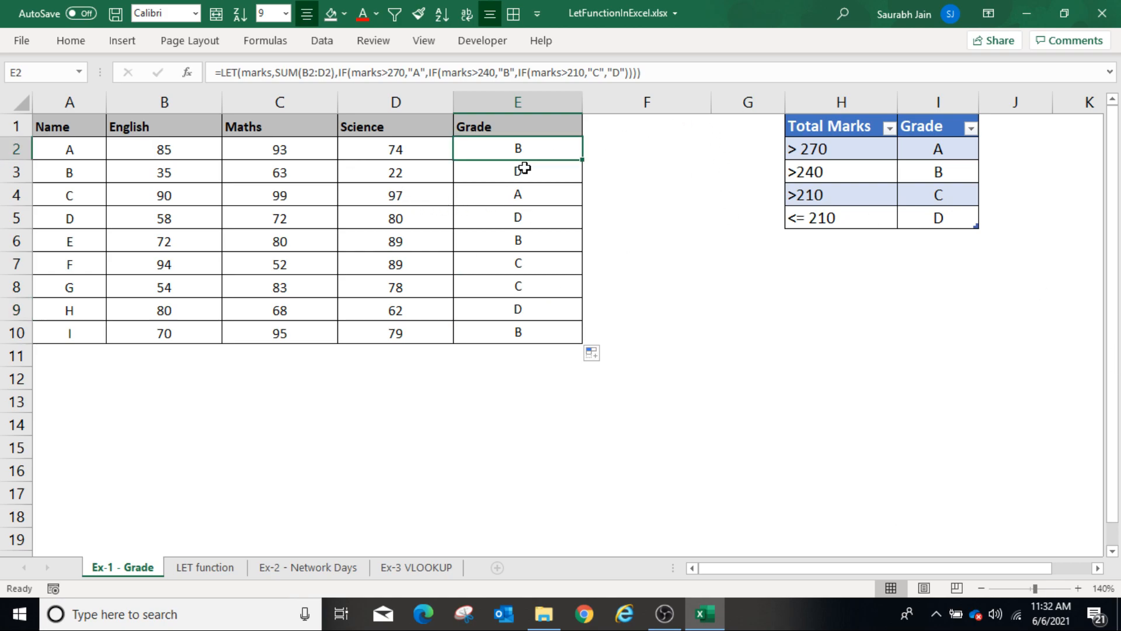
left_click_drag(276, 71, 337, 71)
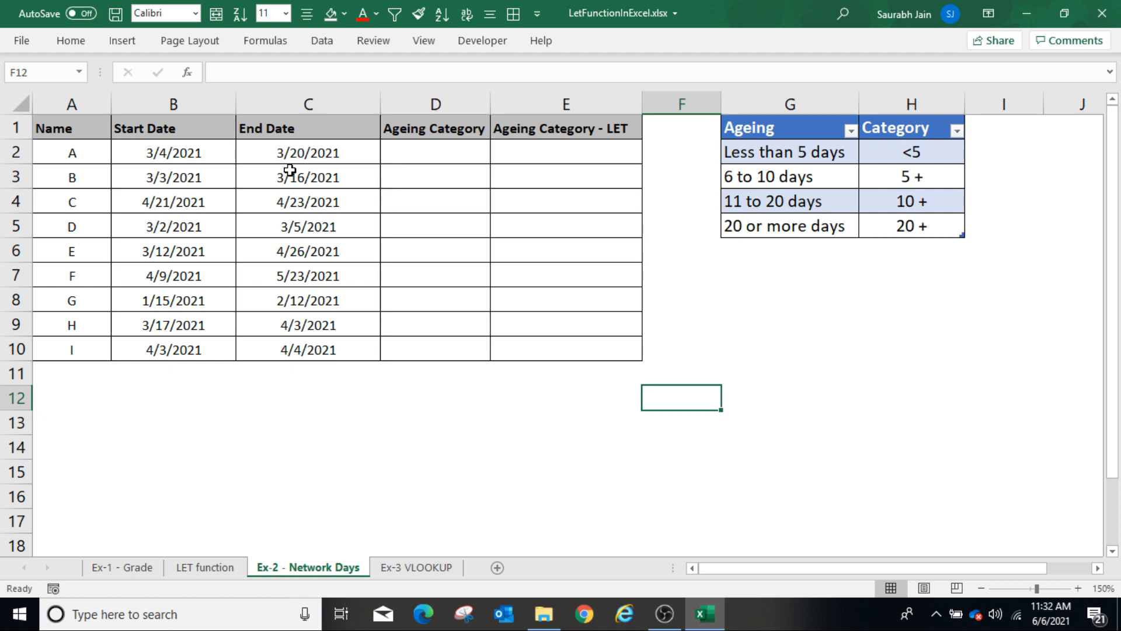
Begin a nested IF formula in cell D2 of the Ex-2 - Network Days sheet that returns "20+" when networkdays(B2,C2)>20
left_click(428, 151)
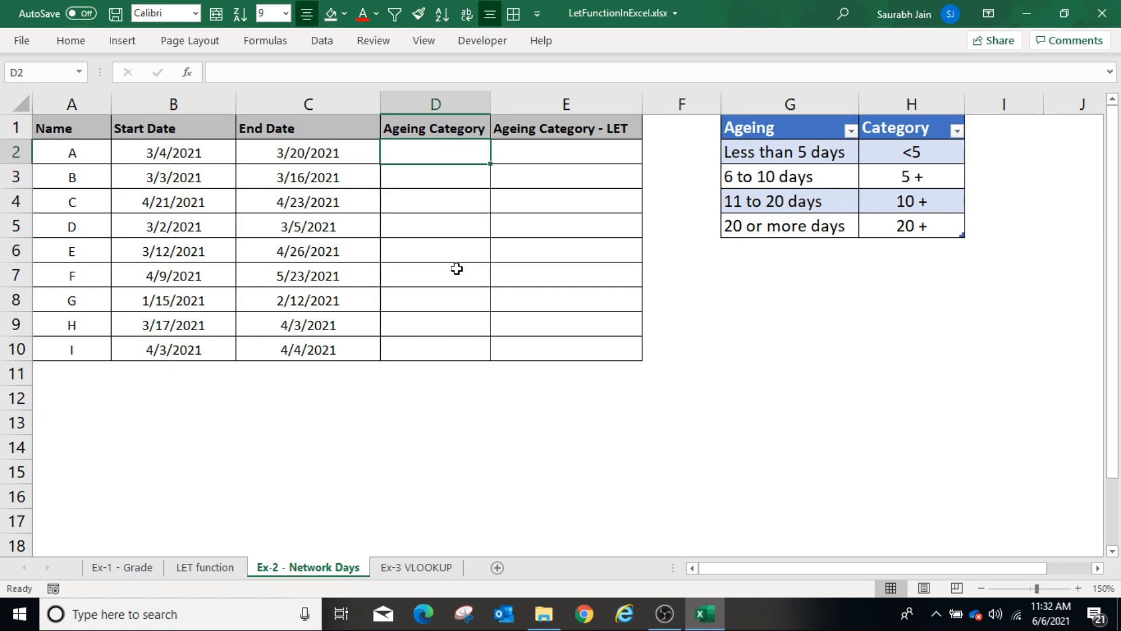
type("=if")
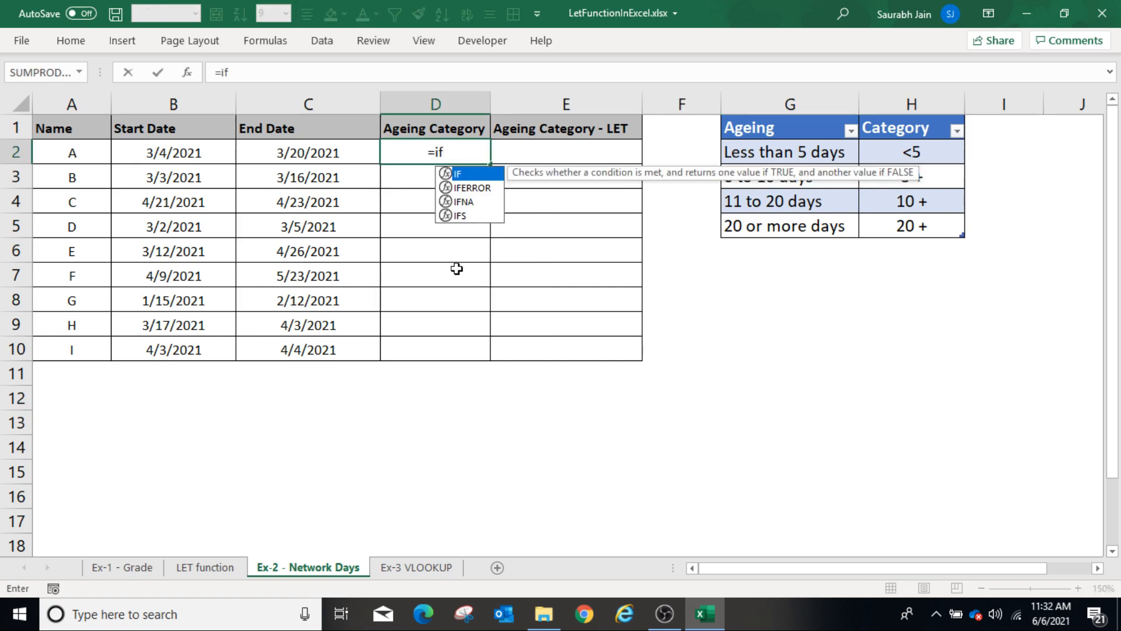
type("(networkdays(")
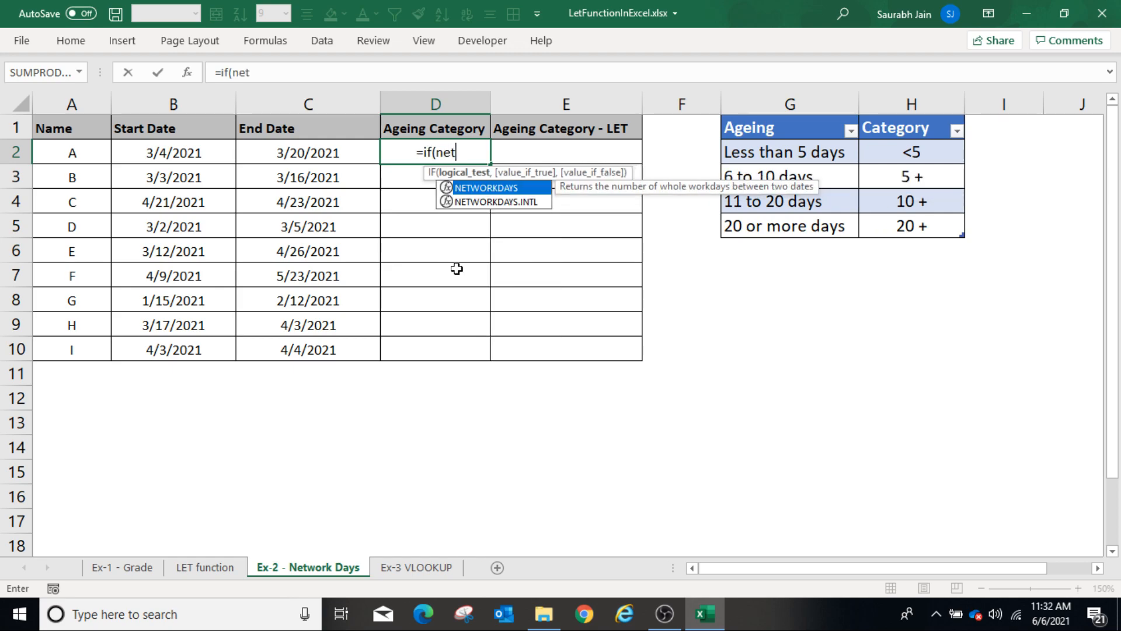
left_click(196, 153)
type(",")
key("Left")
type(")>")
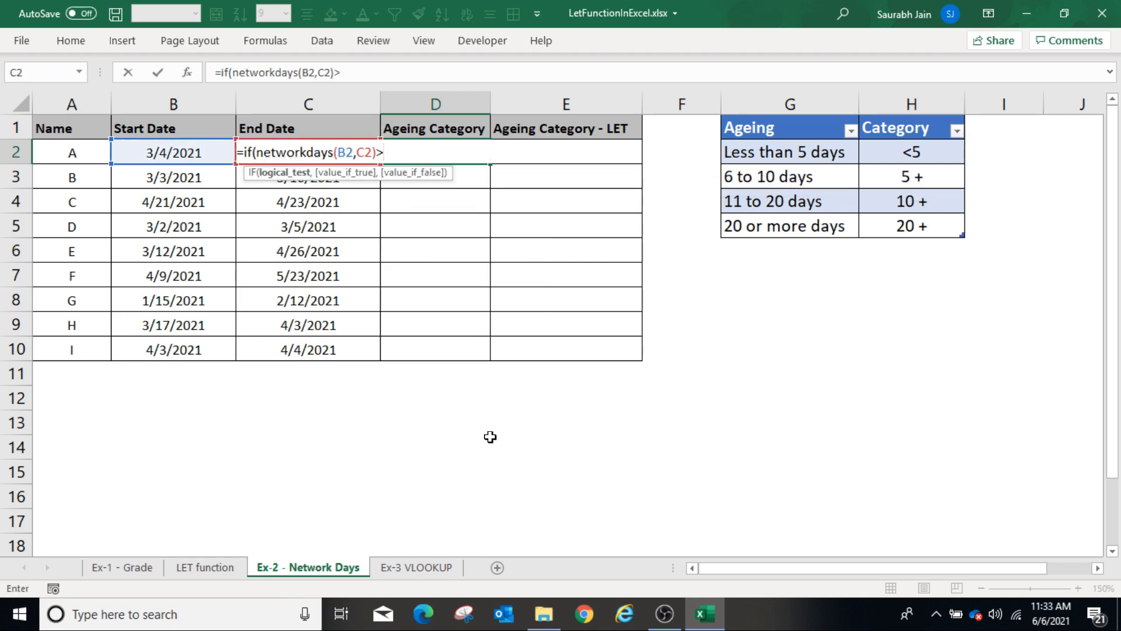
type("20,\"20+\",if(network")
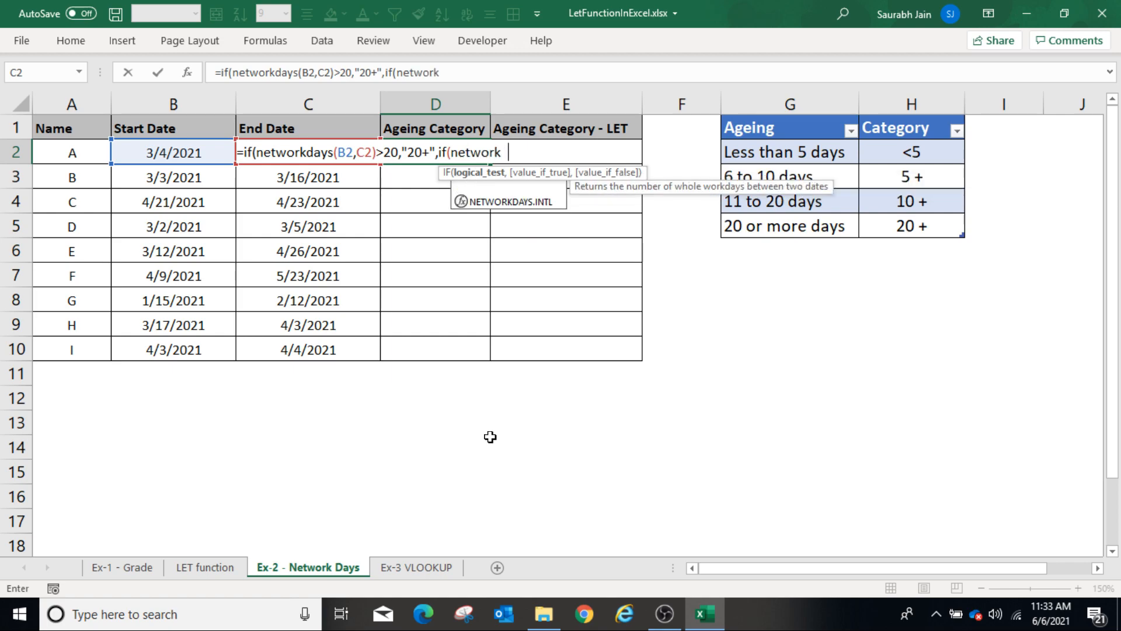
Add a second IF to the D2 ageing formula that returns "10+" when networkdays(B2,C2)>10
type("days(")
left_click(186, 150)
type(",C2")
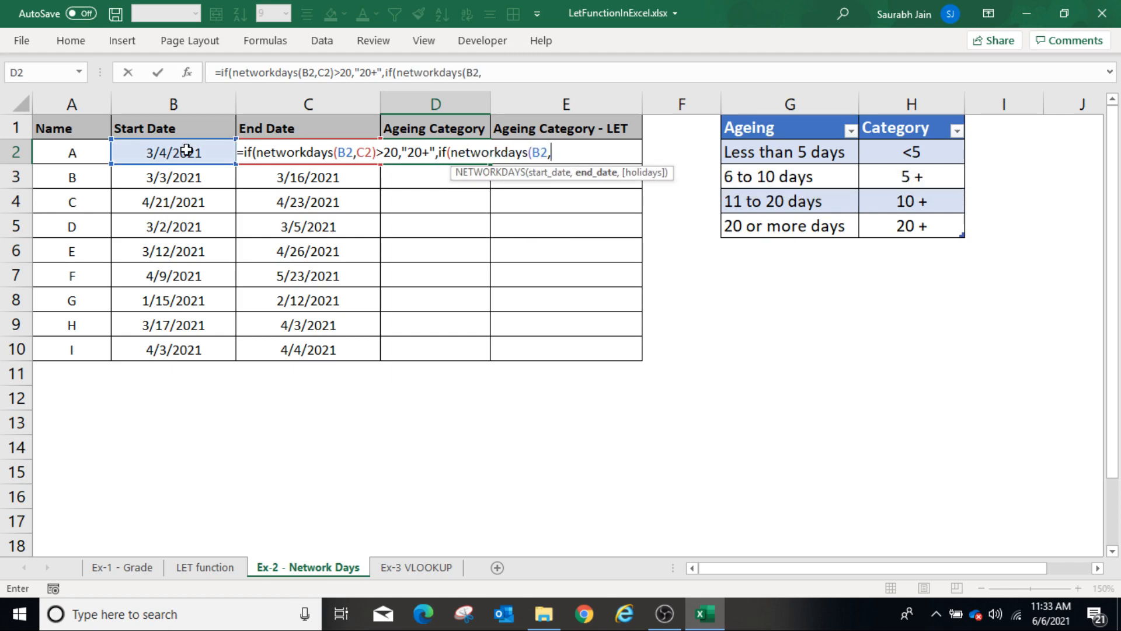
type(")>10")
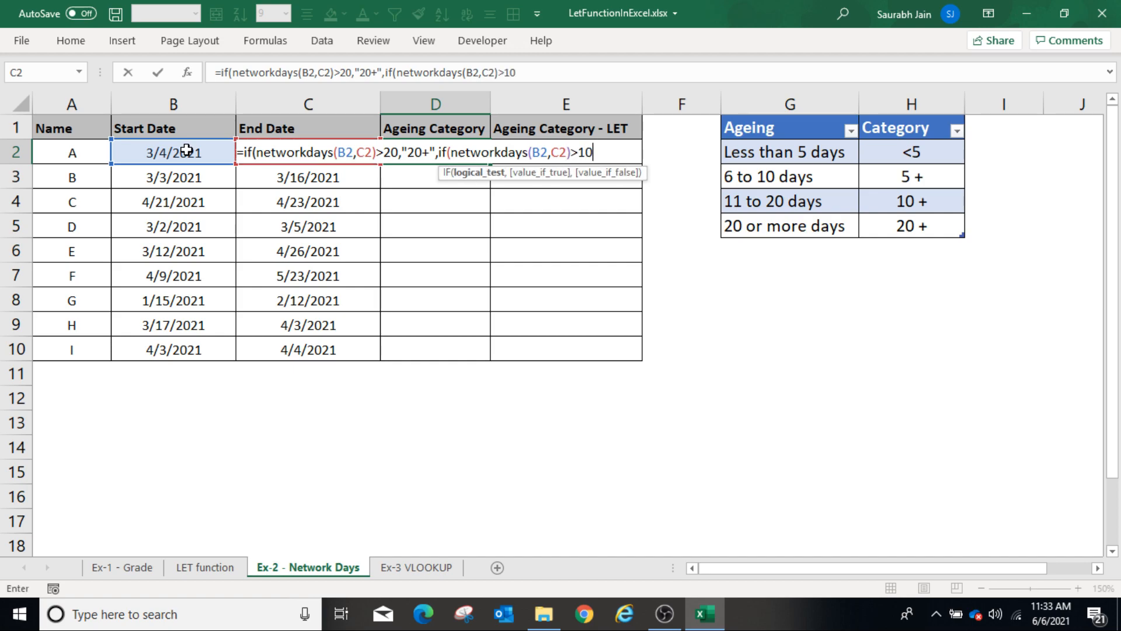
type(",\"10")
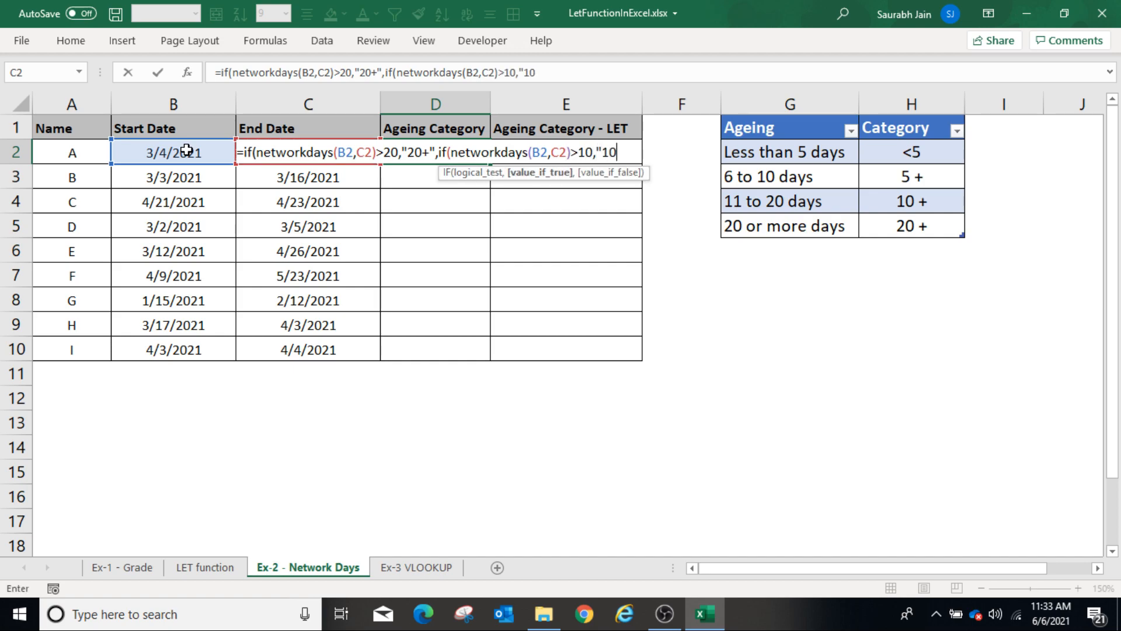
type("+\",if")
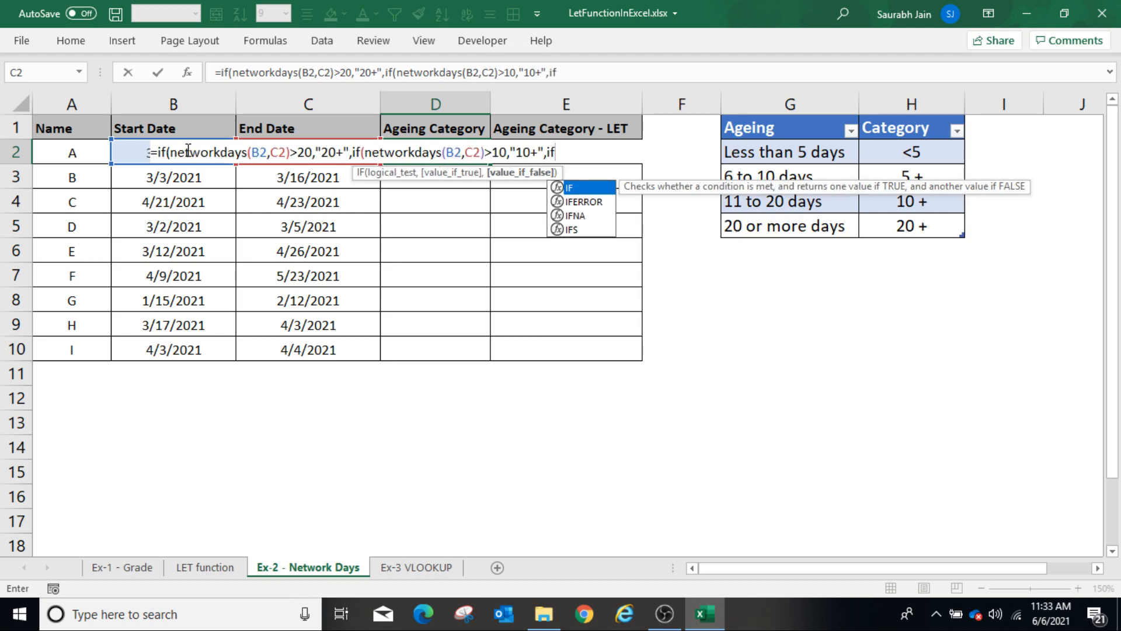
Add a third IF to the D2 ageing formula that returns "5+" when networkdays(B2,C2)>5 and otherwise "<5"
type("(networkdays")
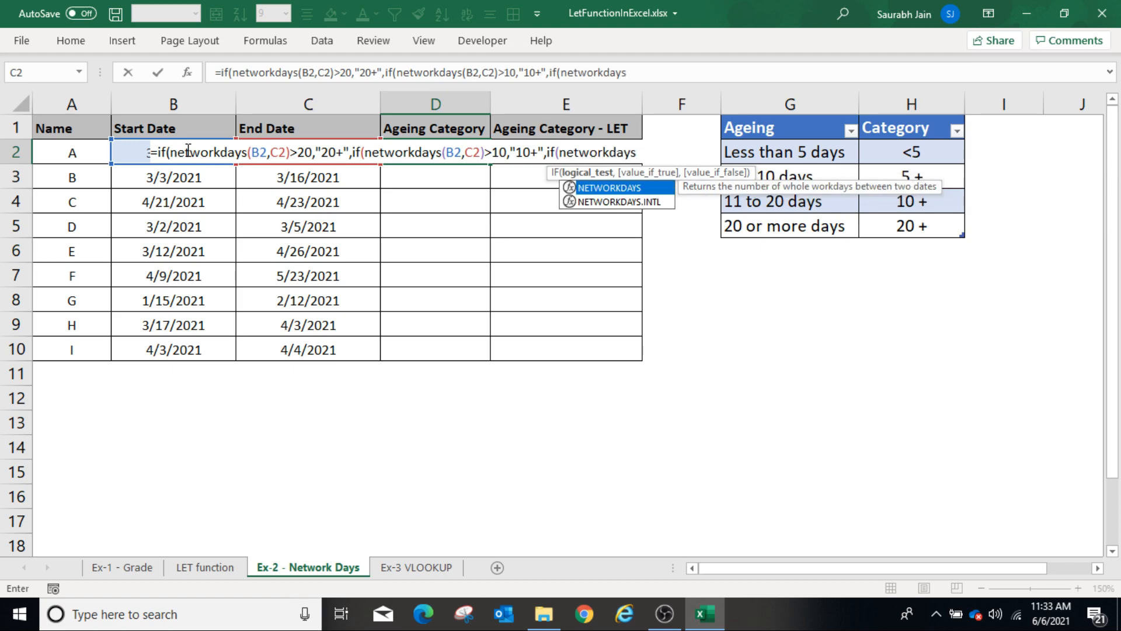
type("(B2,C2)>5,\"")
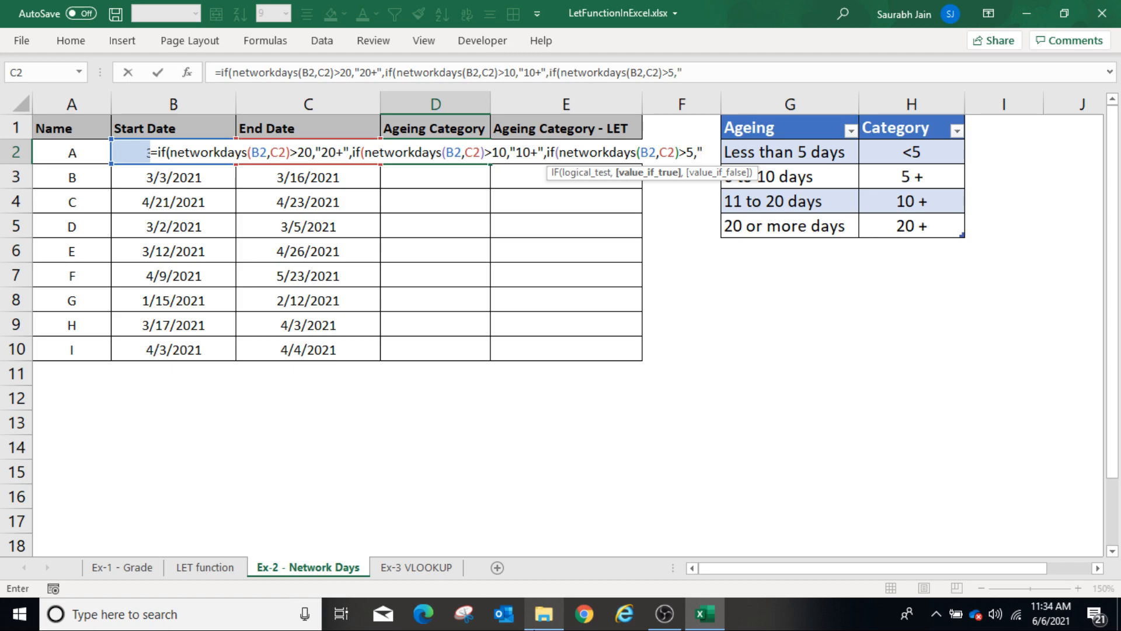
type("5+\"")
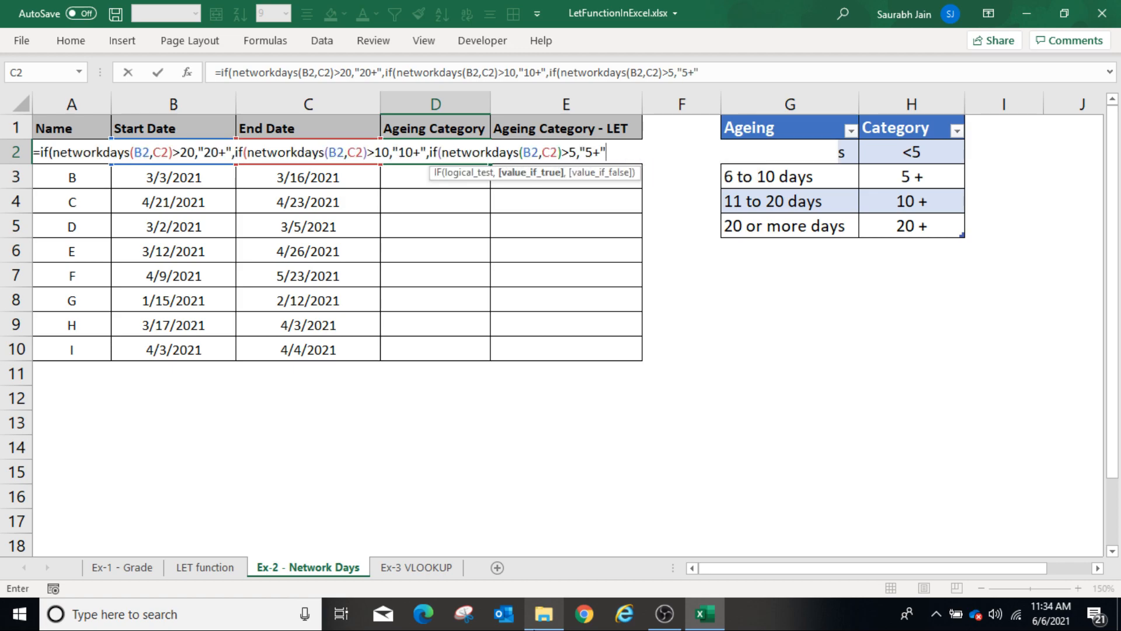
type(",\"")
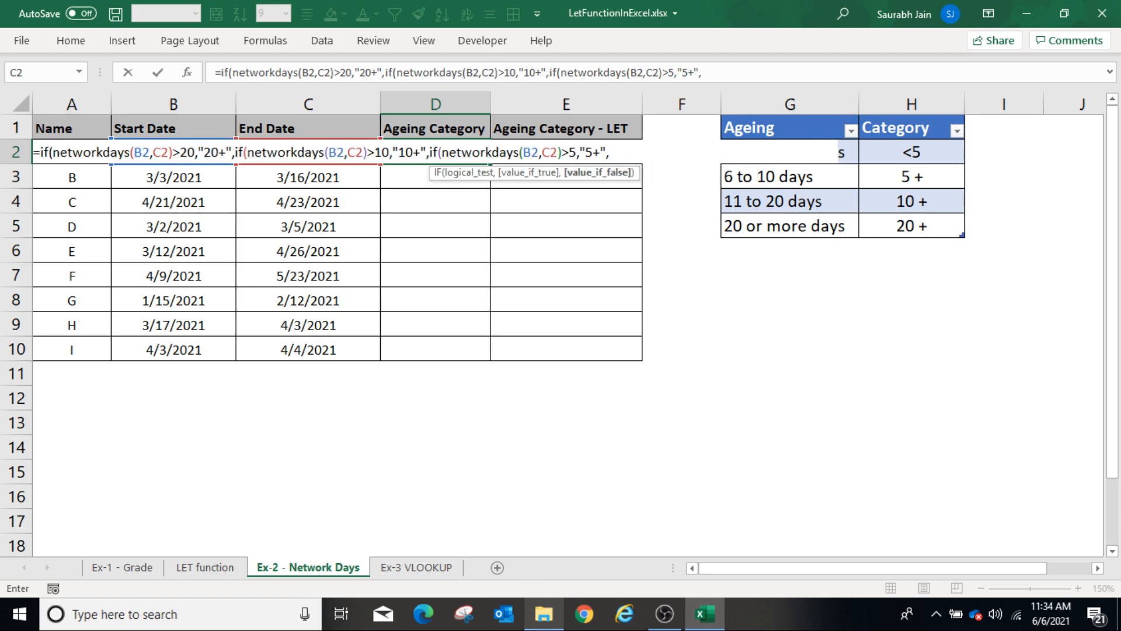
type(" 5\")")
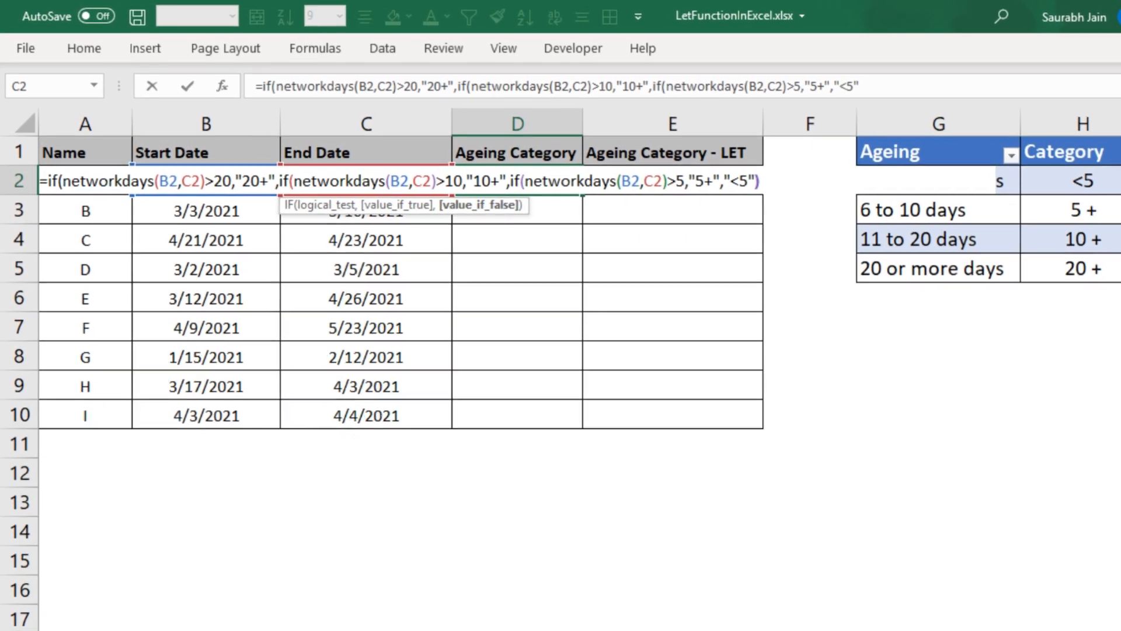
Close and enter the nested IF formula in D2, and fill it down the Ageing Category column to D10
type(")")
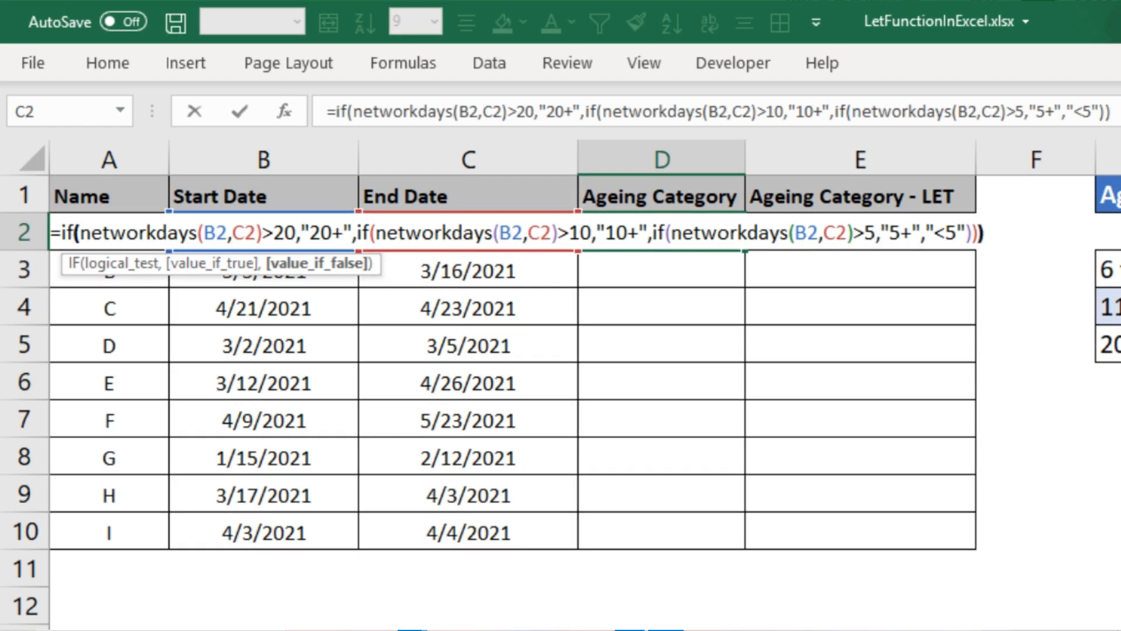
type(")")
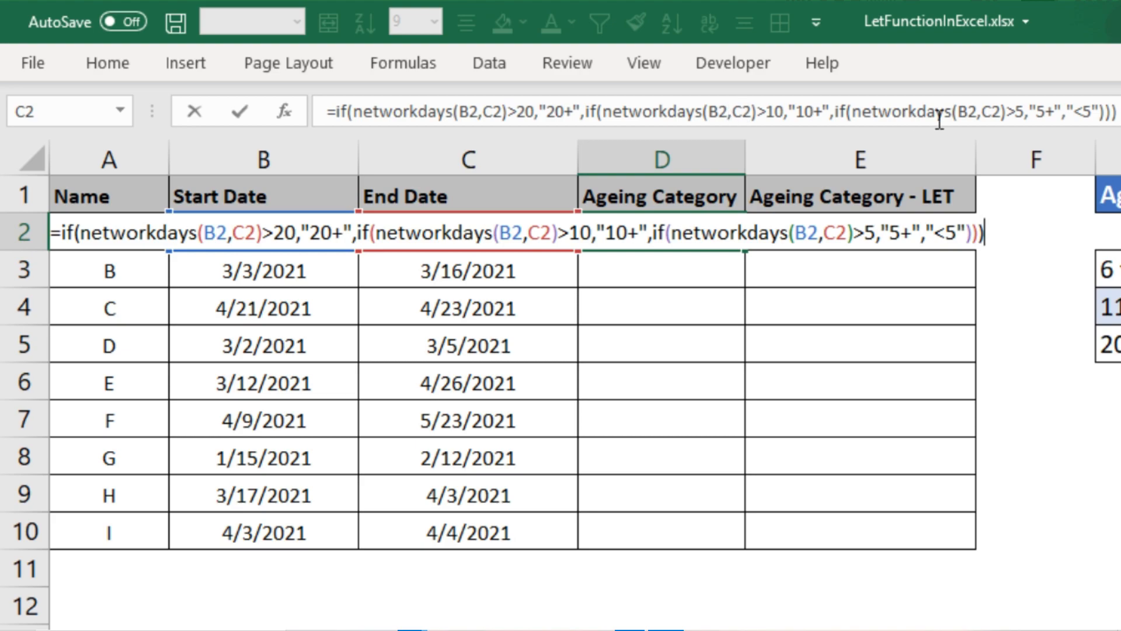
key("Return")
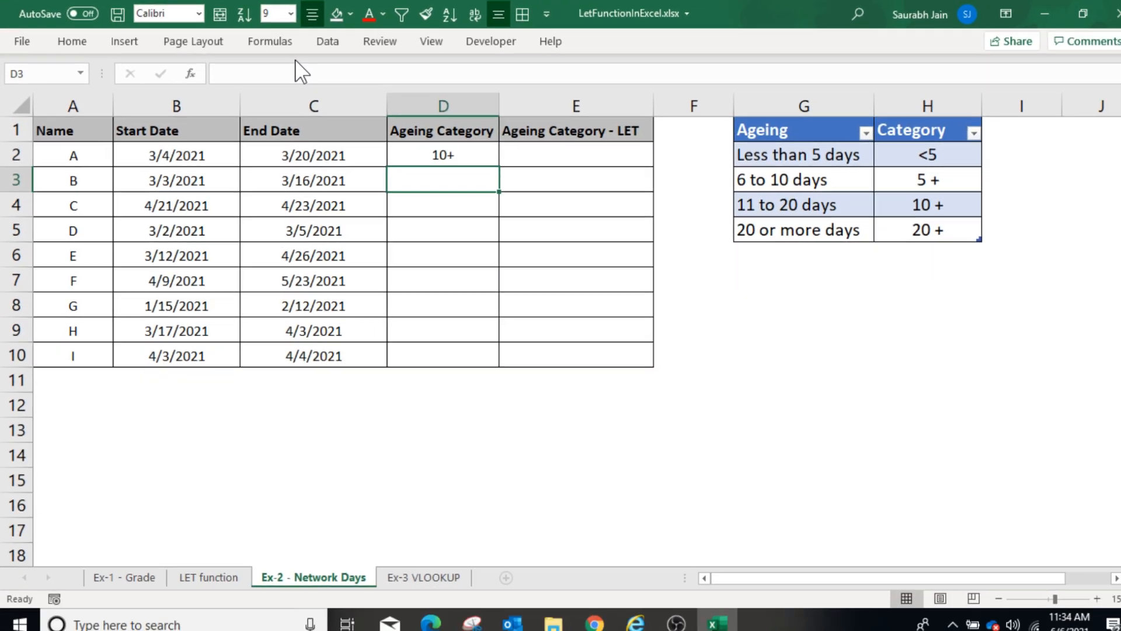
left_click(654, 213)
double_click(678, 227)
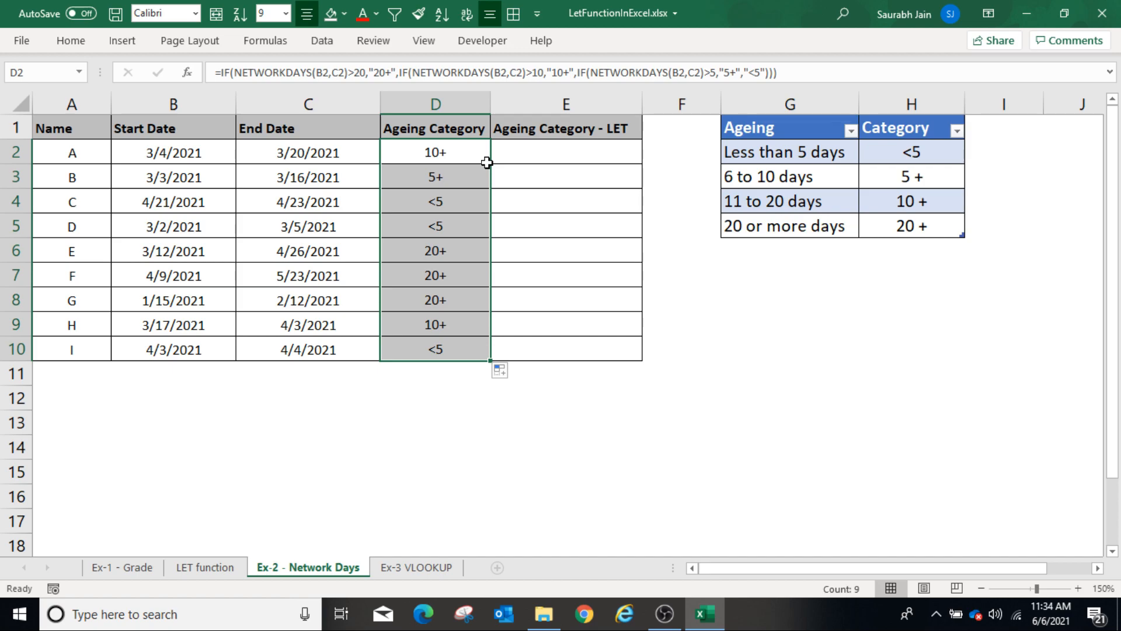
Begin a LET formula in cell E2 that defines the name age as networkdays(B2,C2)
left_click(495, 159)
type("=")
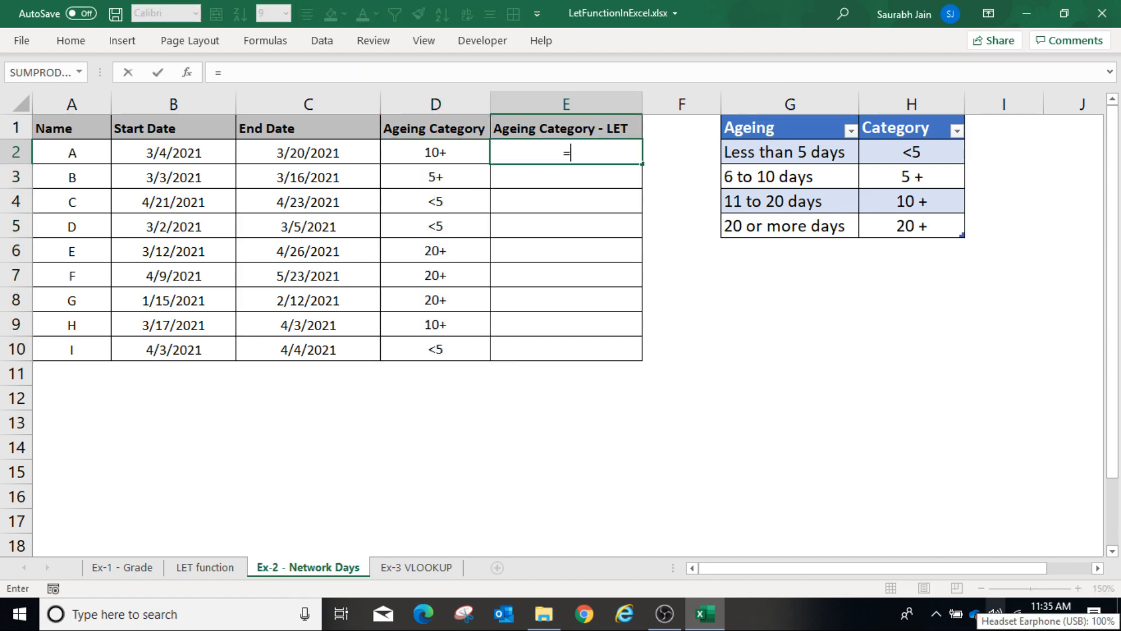
type("LET(")
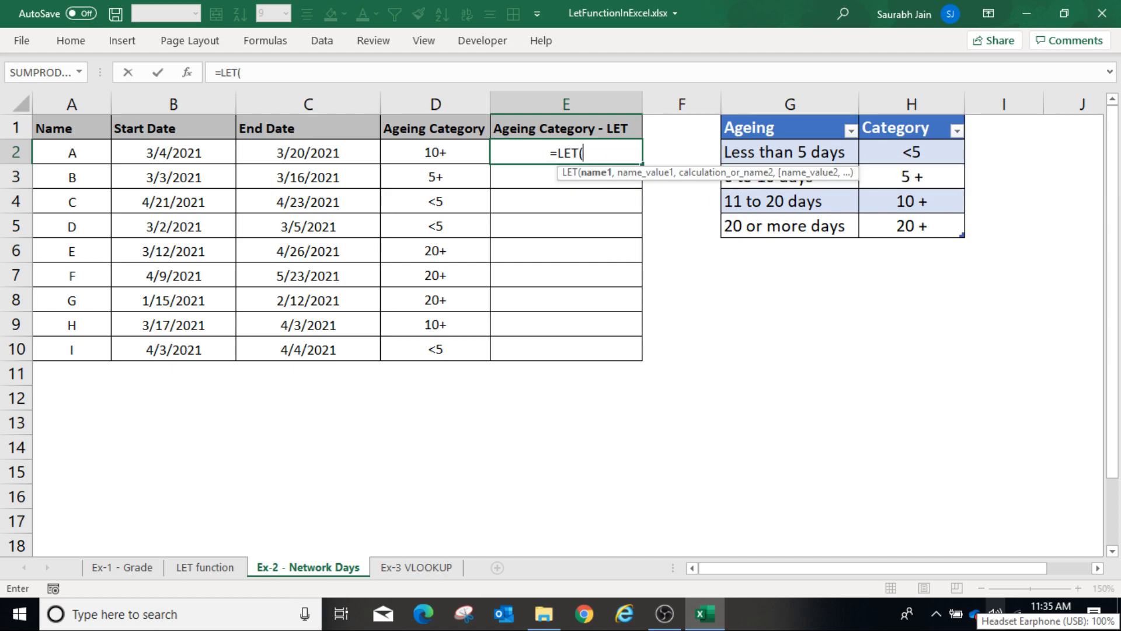
type("age,")
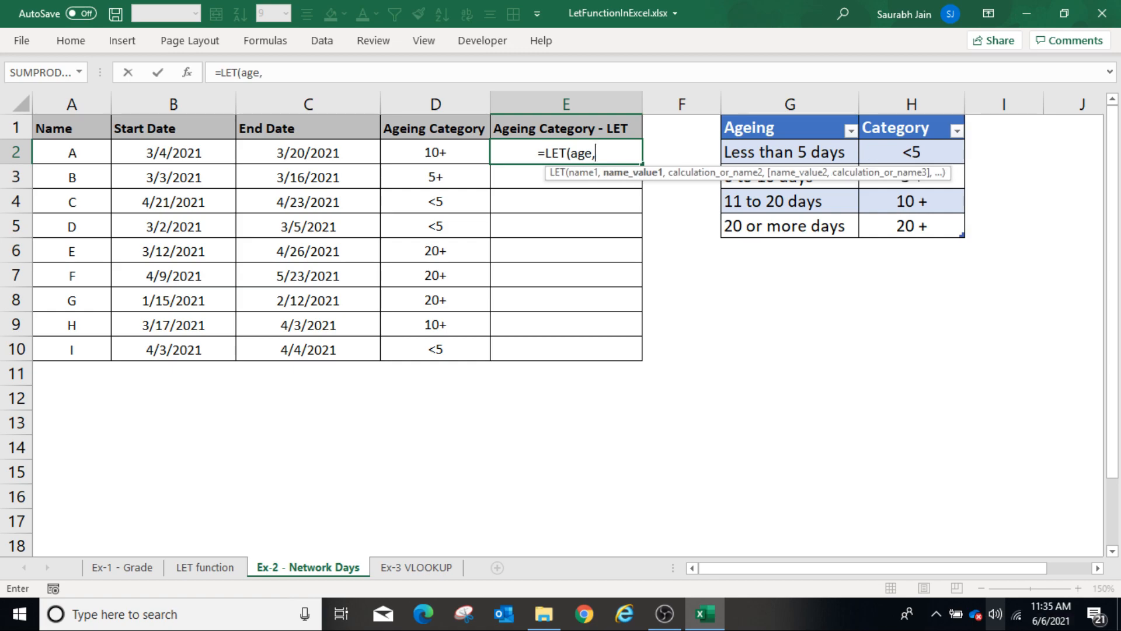
type("networkdays(")
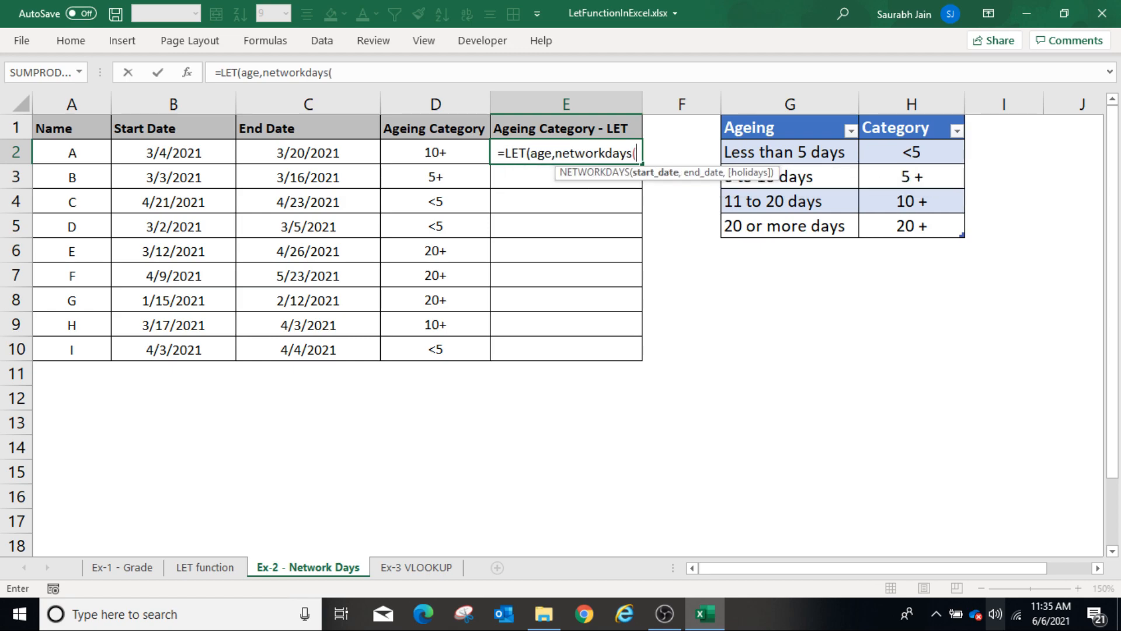
left_click(190, 150)
type(",")
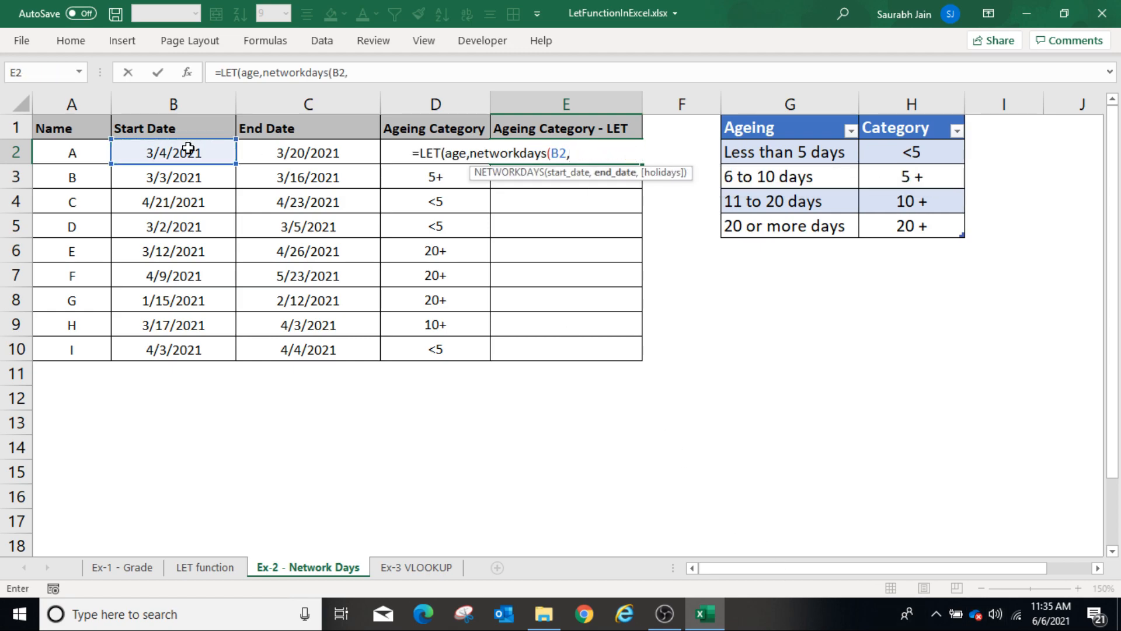
left_click(347, 148)
type("),")
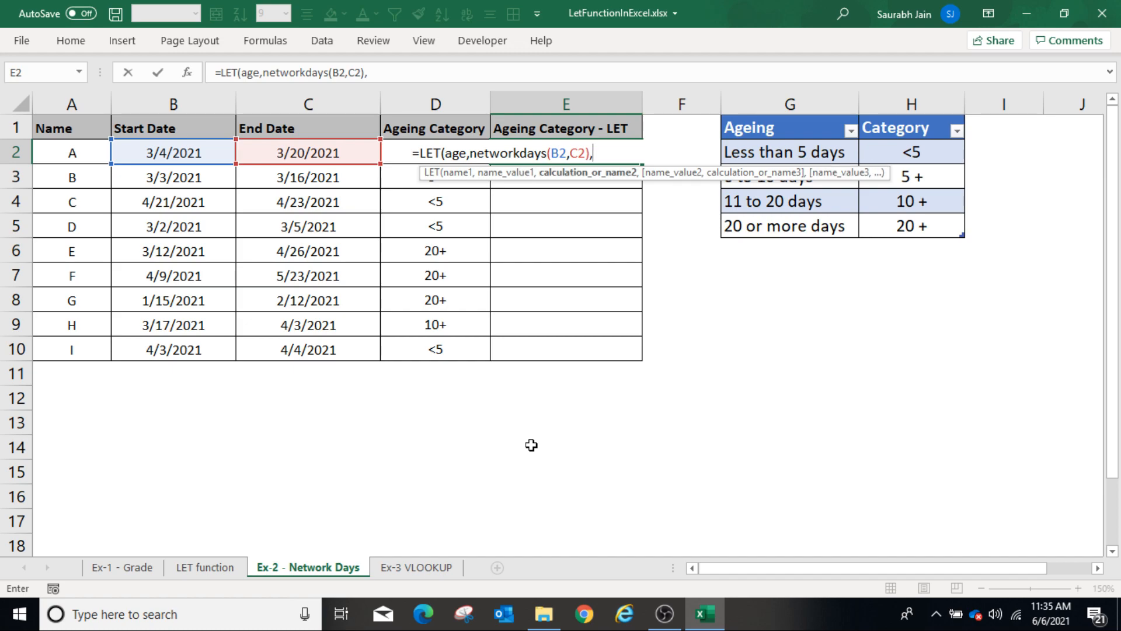
Add an IF to the E2 LET formula as its calculation, returning "20+" when age>20
type("if")
type("(age")
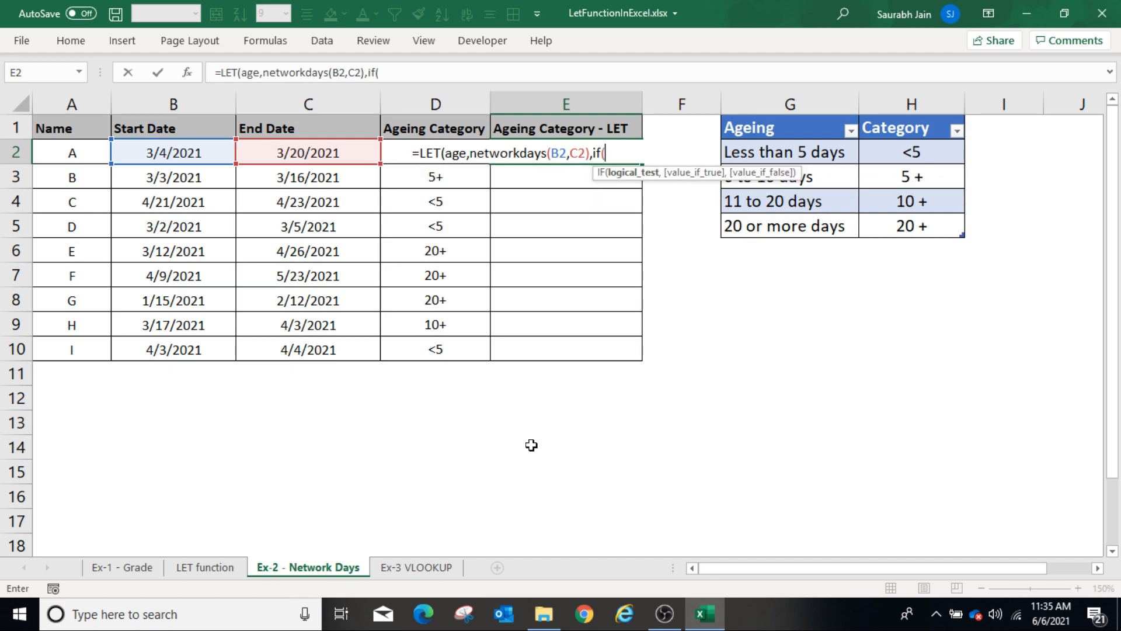
type(">20,\"")
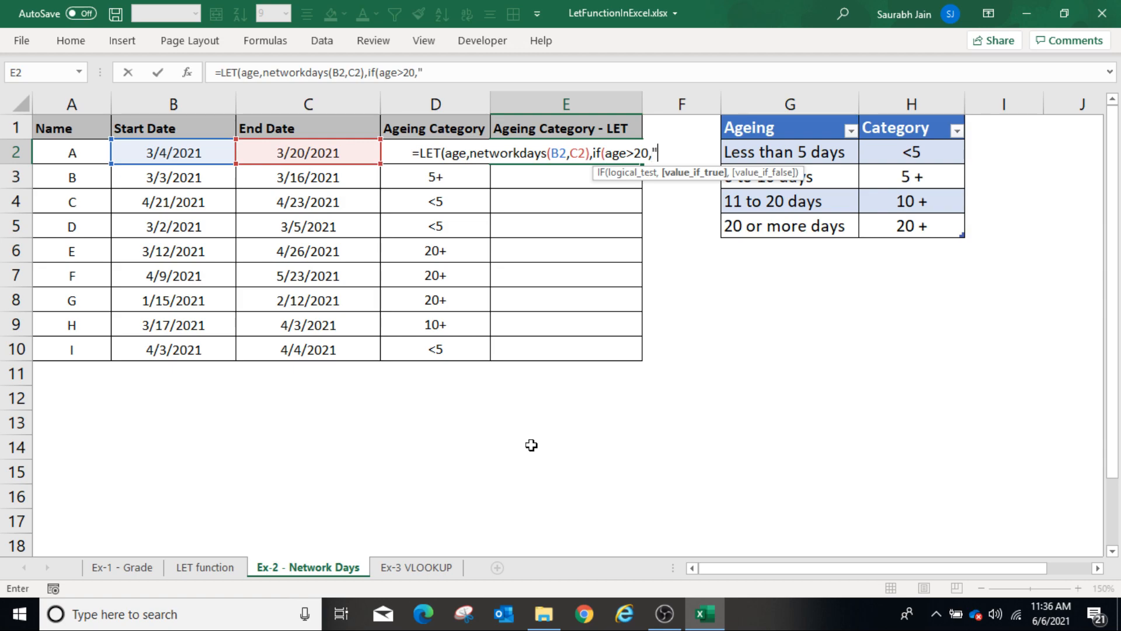
type("20")
type("+\"")
Nest a second IF in the E2 LET formula that returns "10+" when age>10
type(",if(")
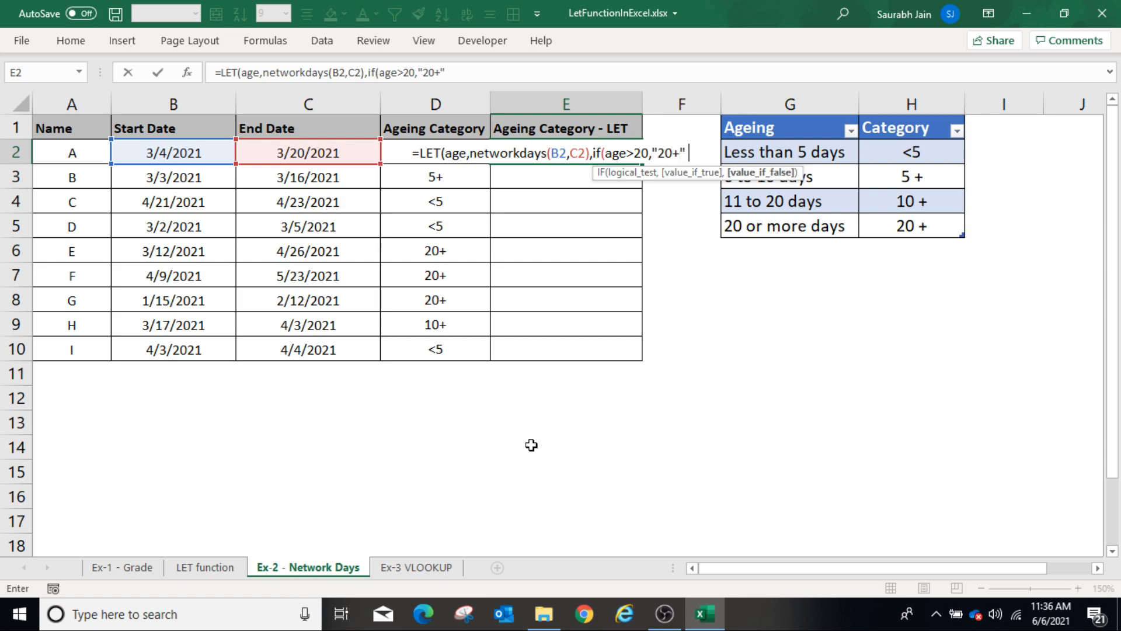
type("age")
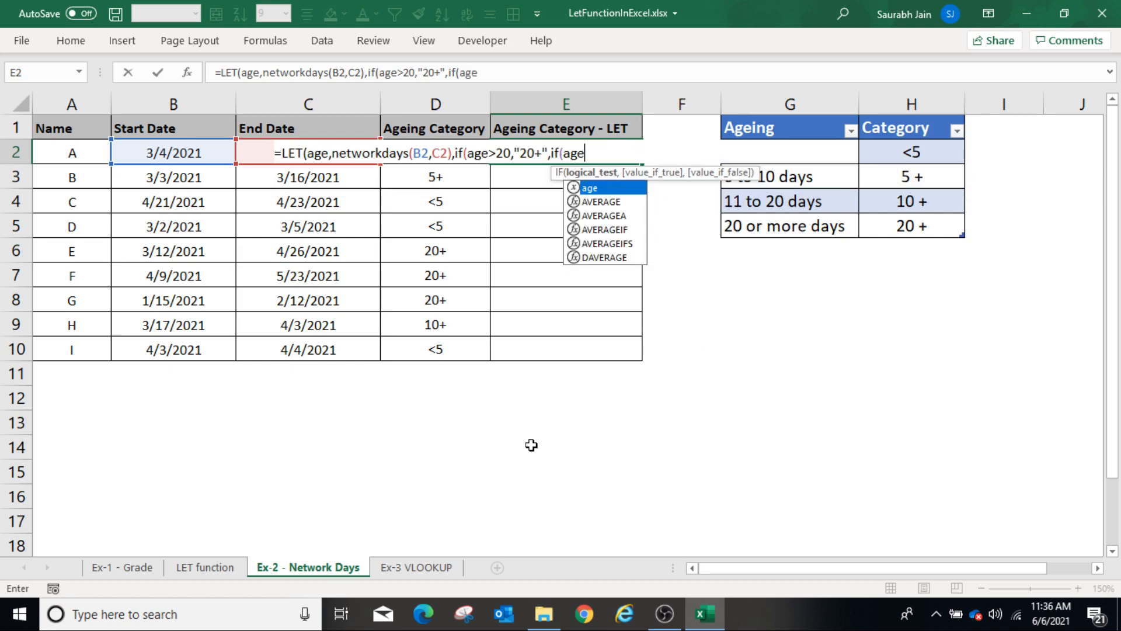
type(">10,")
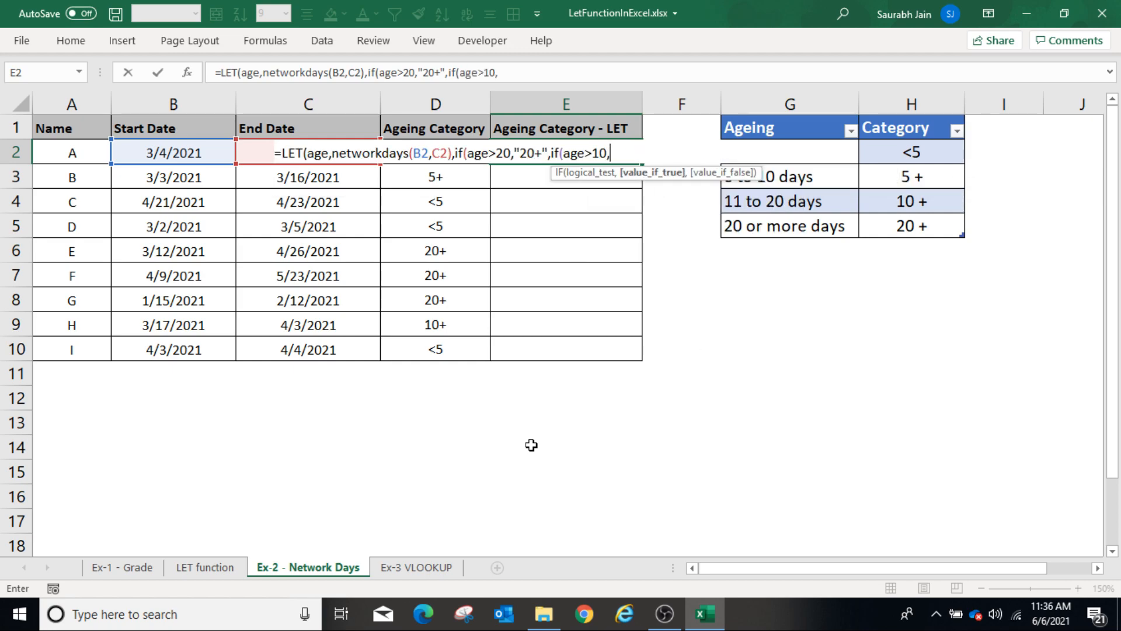
type("\"10+\",if(")
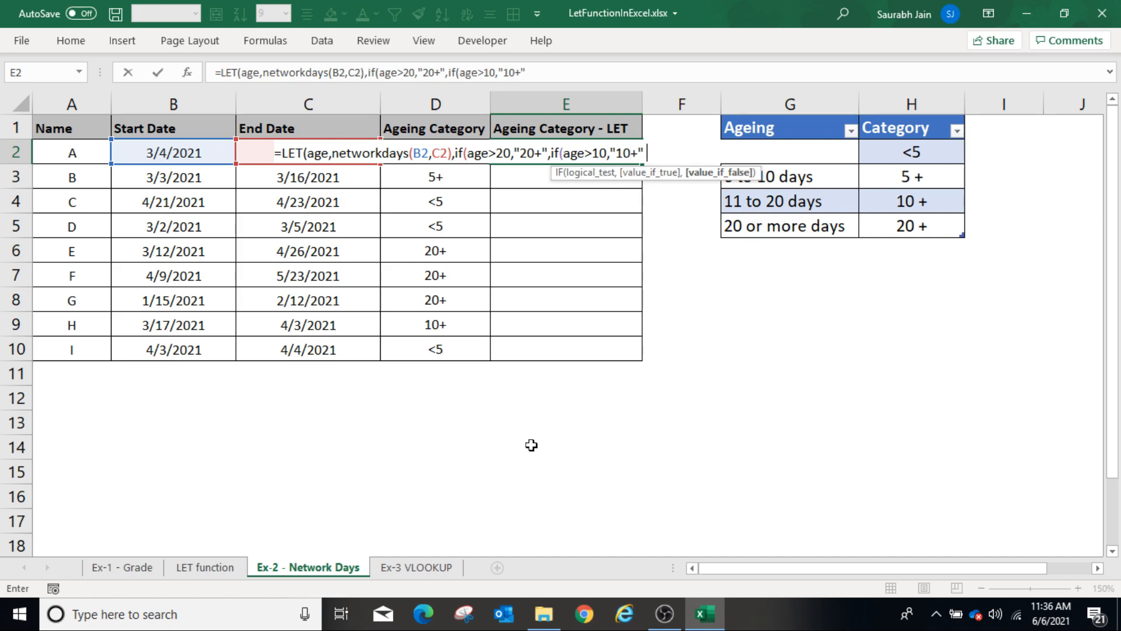
Complete a third nested IF in the E2 LET formula, returning "5+" when age>5 and otherwise "<5"
type("age")
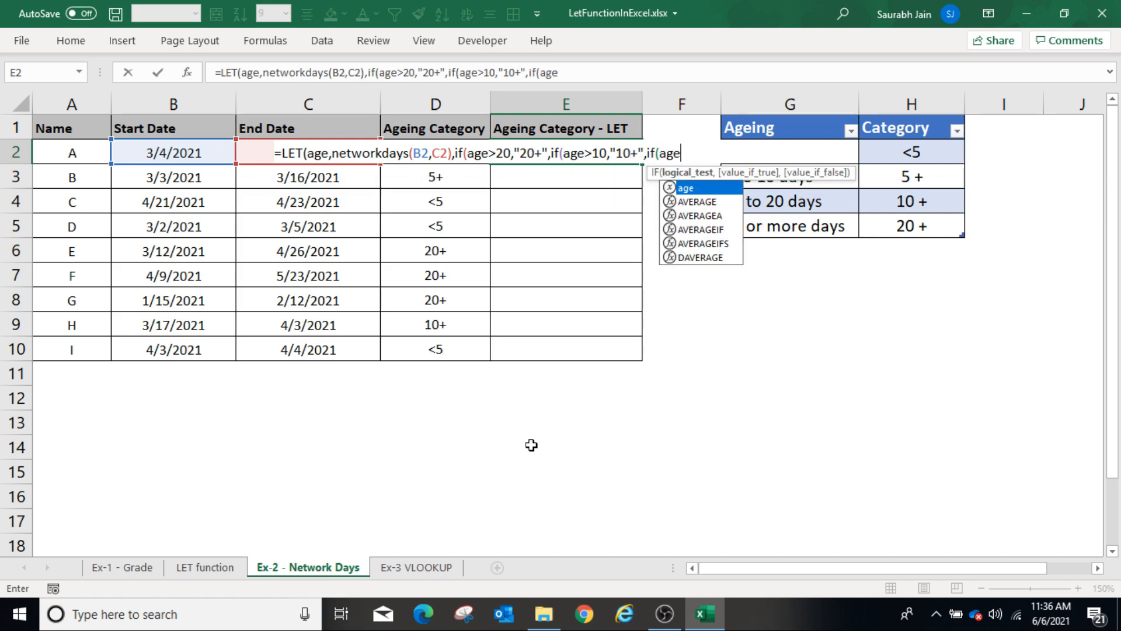
type(">5,\"5+\"")
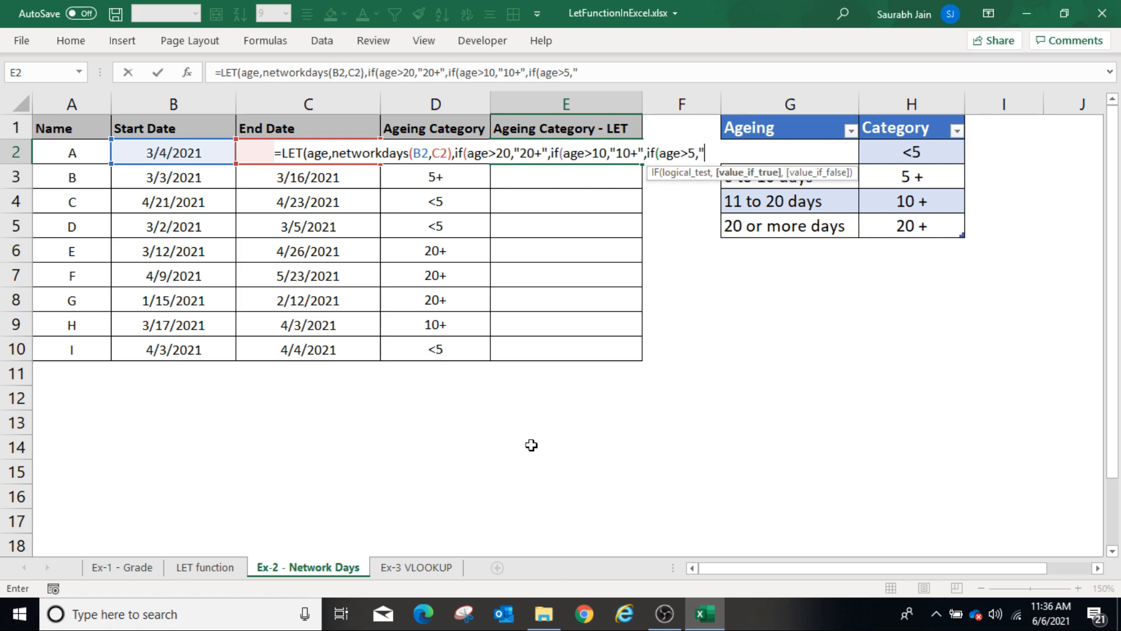
type(",")
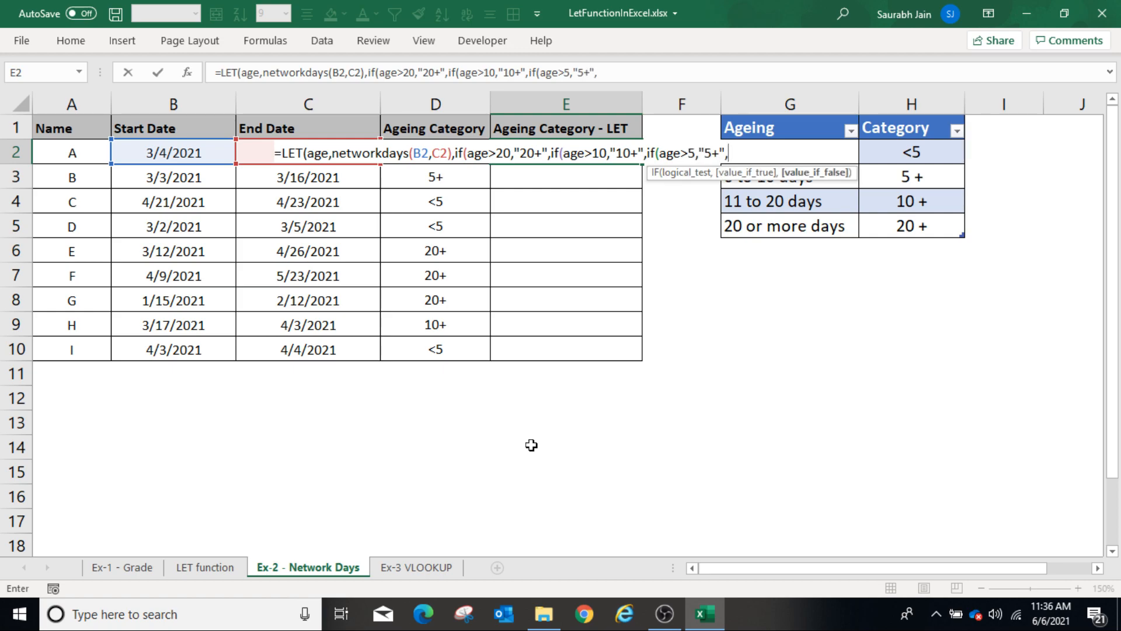
type("\"<5\")))")
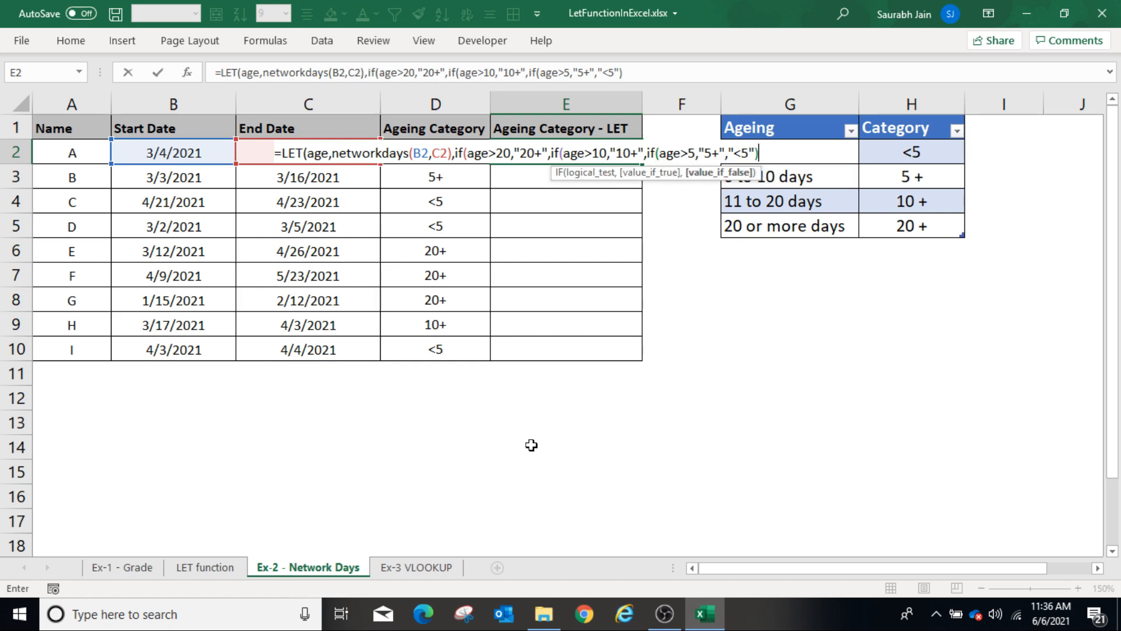
Close and enter the E2 LET formula, and fill it down the Ageing Category - LET column to E10
type(")")
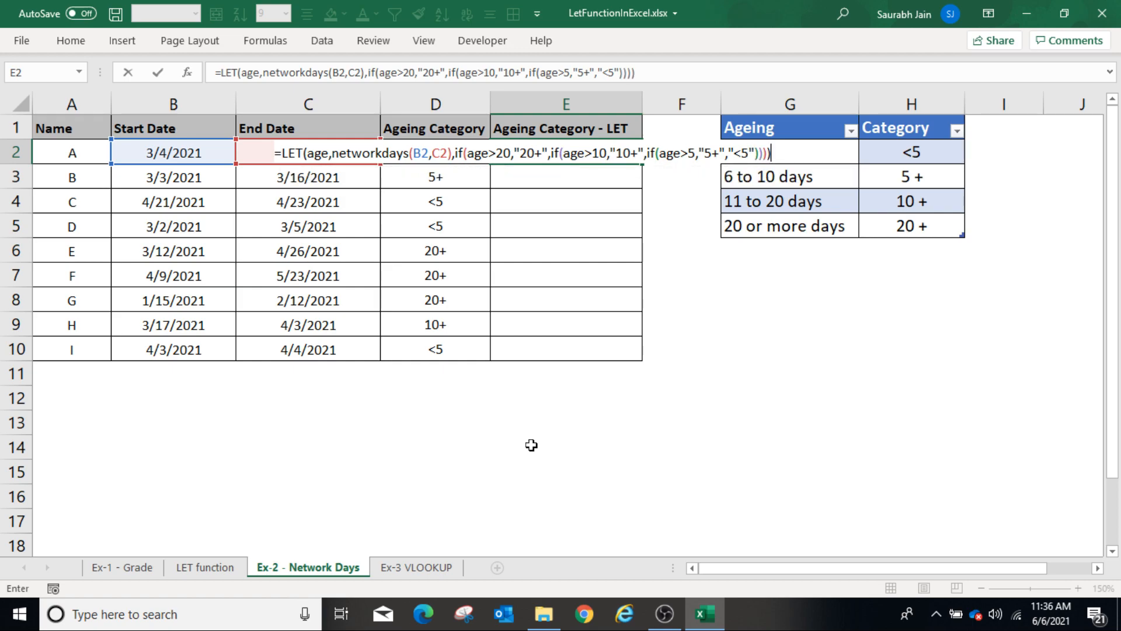
key("Return")
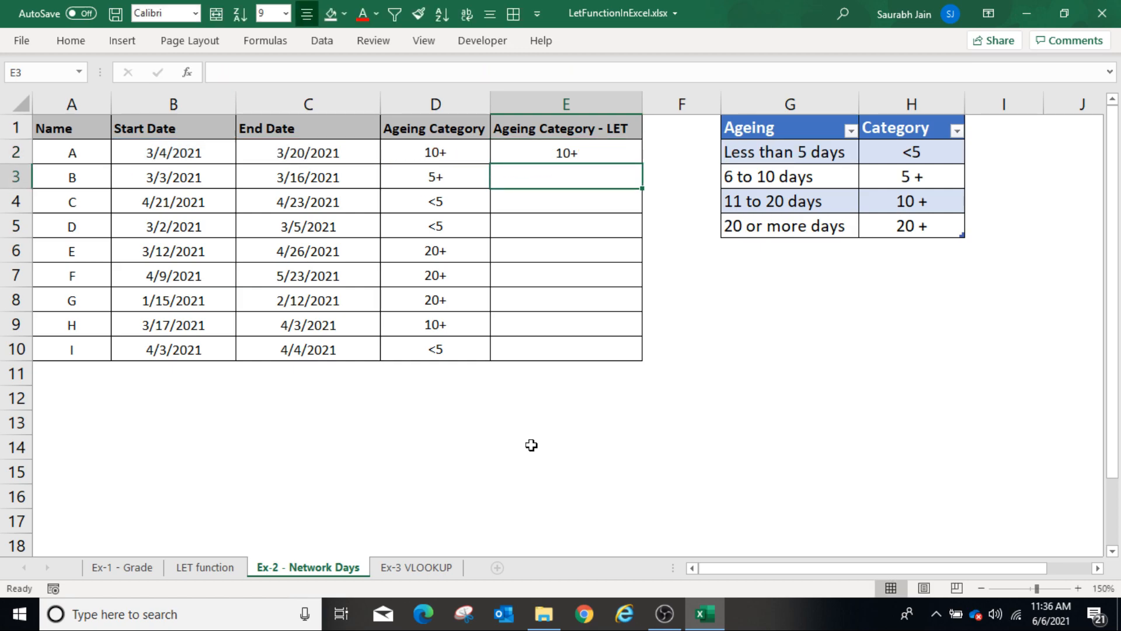
left_click(572, 158)
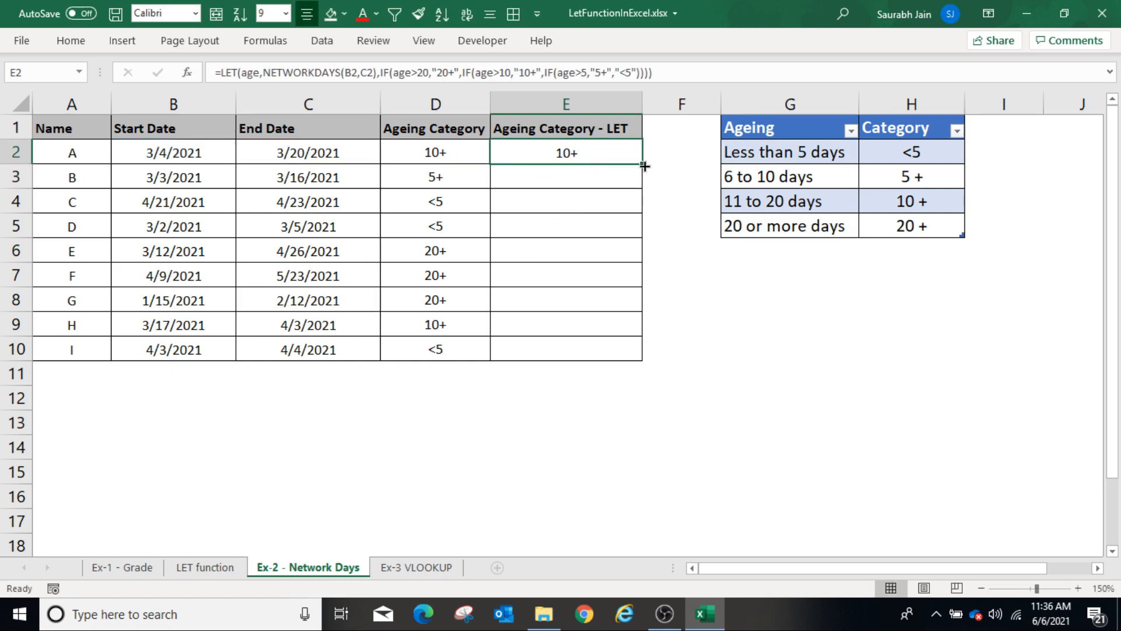
double_click(642, 165)
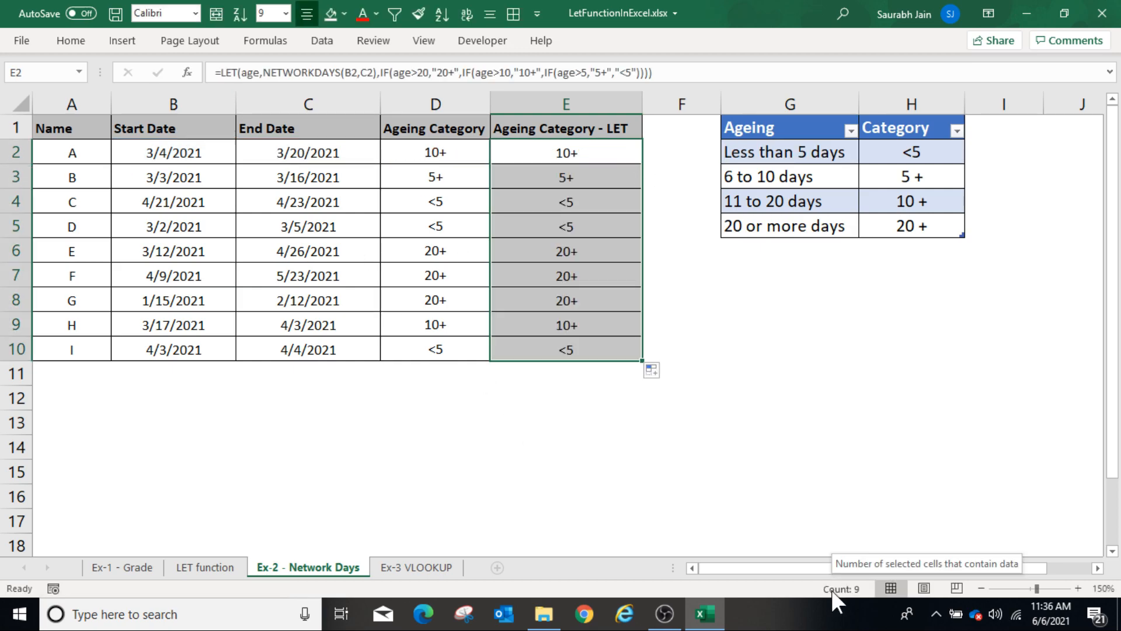